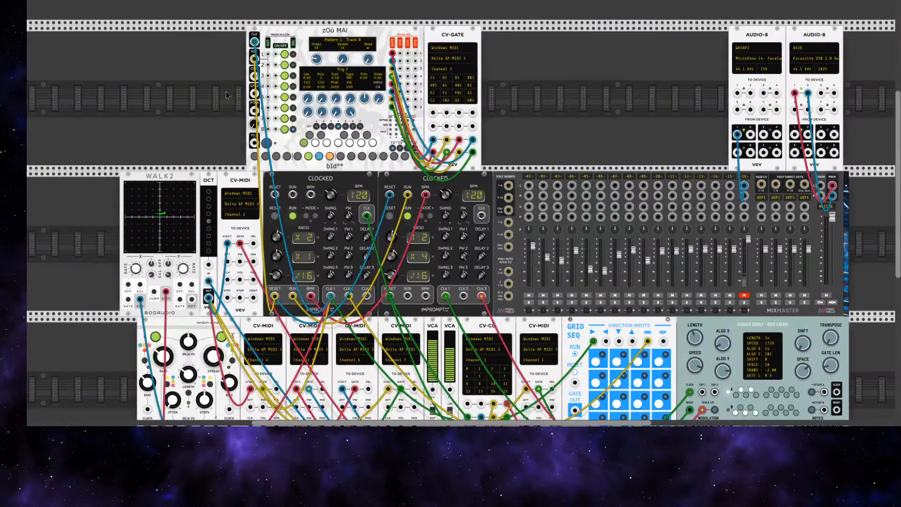
- Run the patch from the first Clocked module to play the sequences
scroll(226, 95, up, 4)
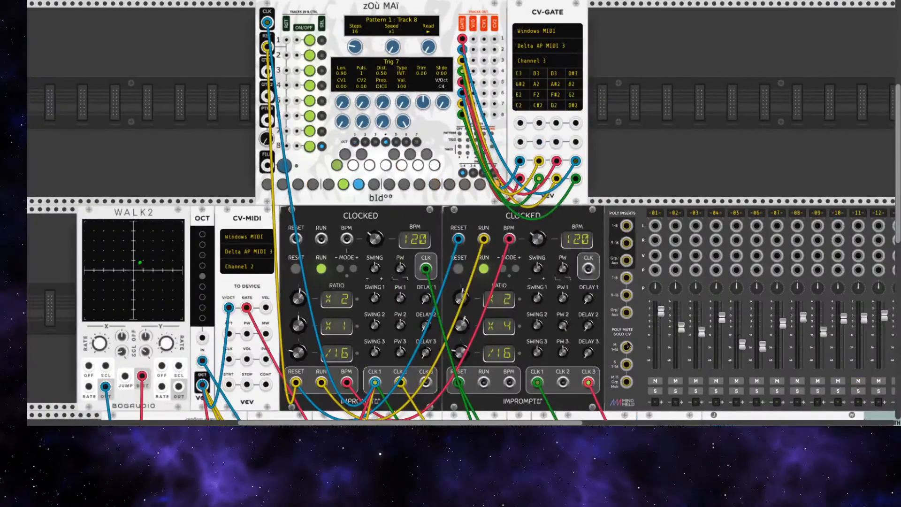
drag(558, 419, 597, 419)
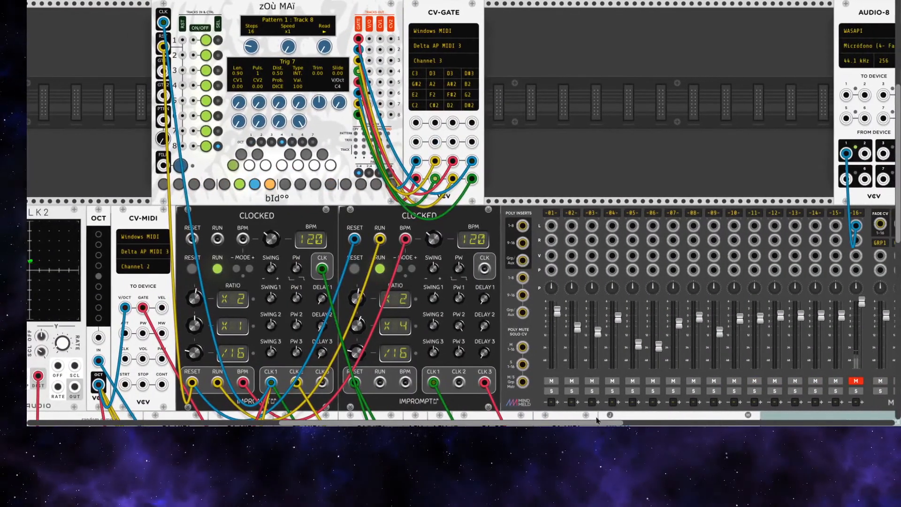
click(217, 269)
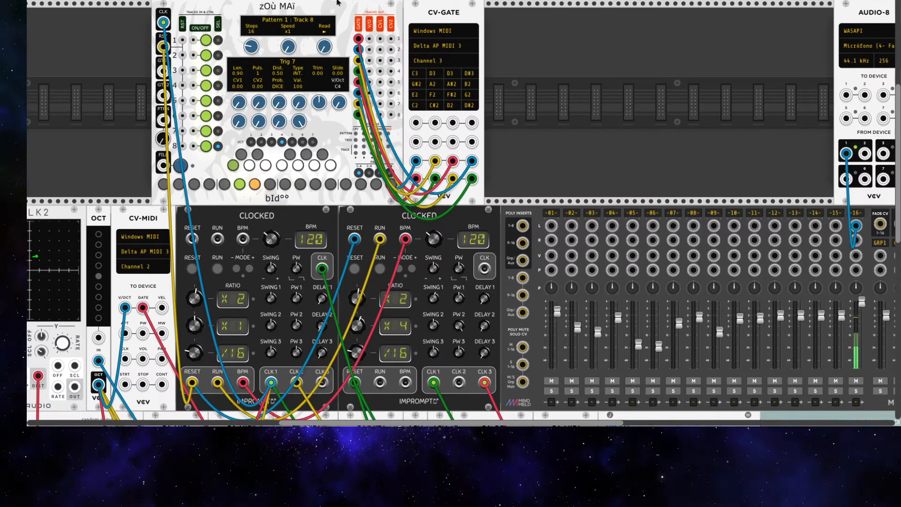
scroll(289, 173, up, 1)
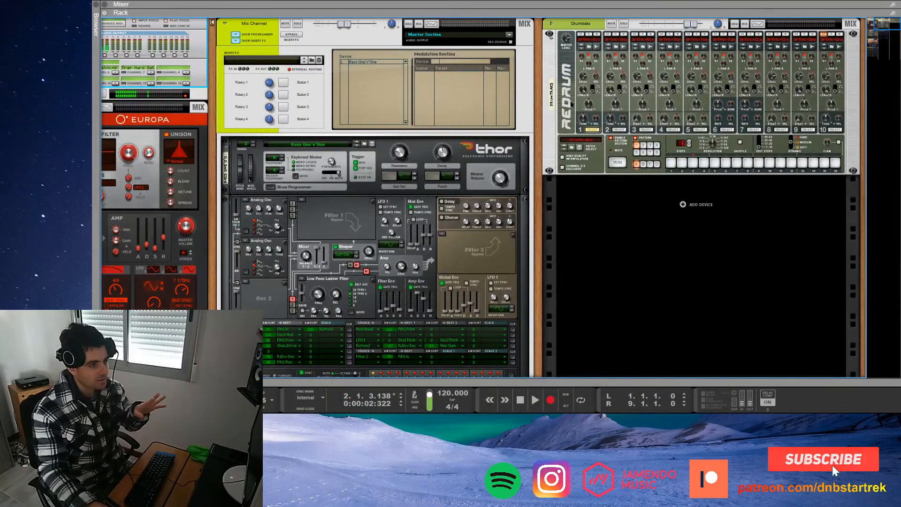
- Switch to Reason and examine the hardware interface's advanced MIDI device assignments and the instruments in the rack
drag(539, 191, 775, 271)
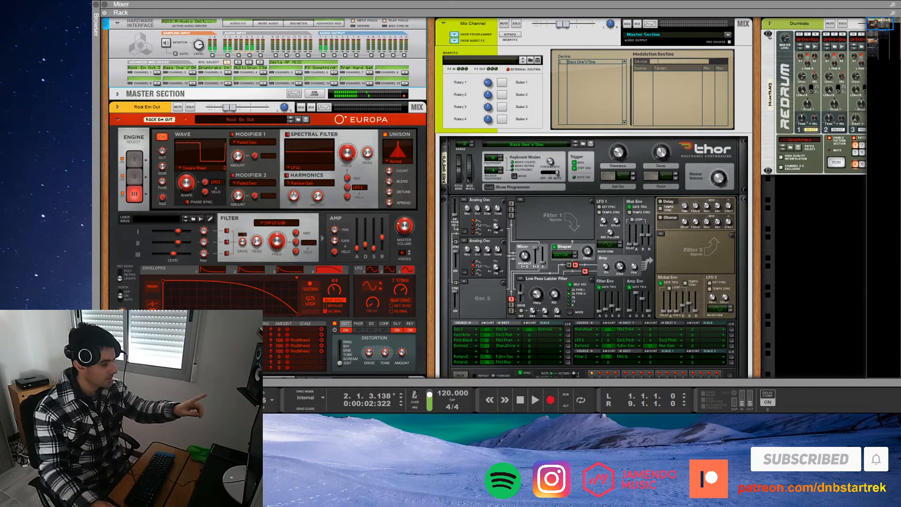
click(226, 76)
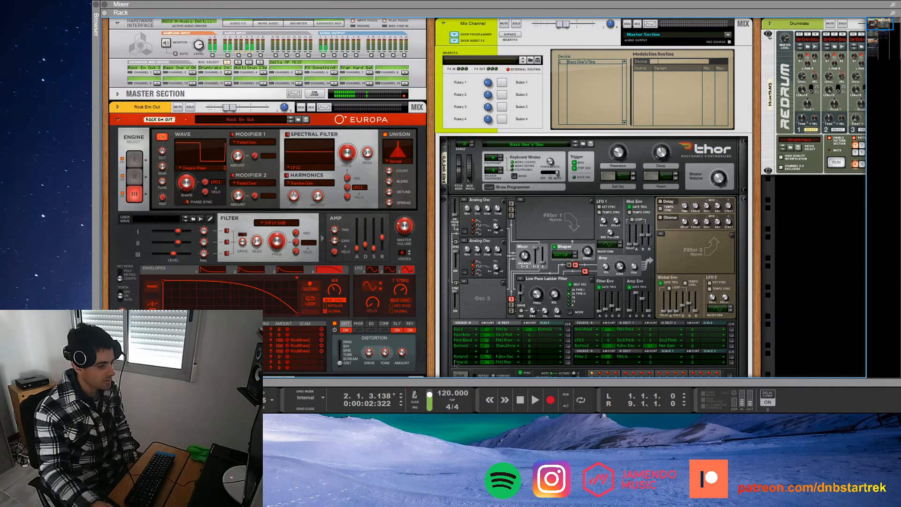
drag(758, 216, 573, 263)
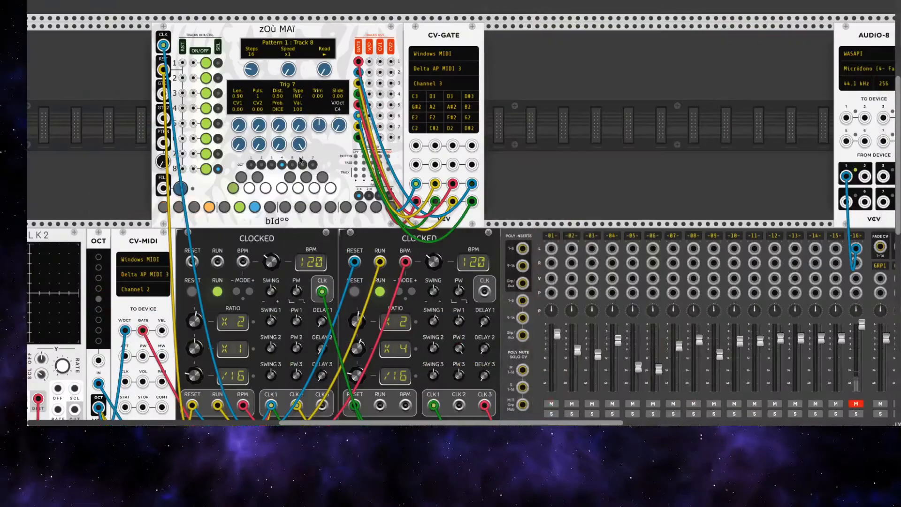
- Set the first Clocked module's tempo to 125 BPM in VCV Rack
scroll(301, 159, up, 3)
scroll(299, 161, down, 2)
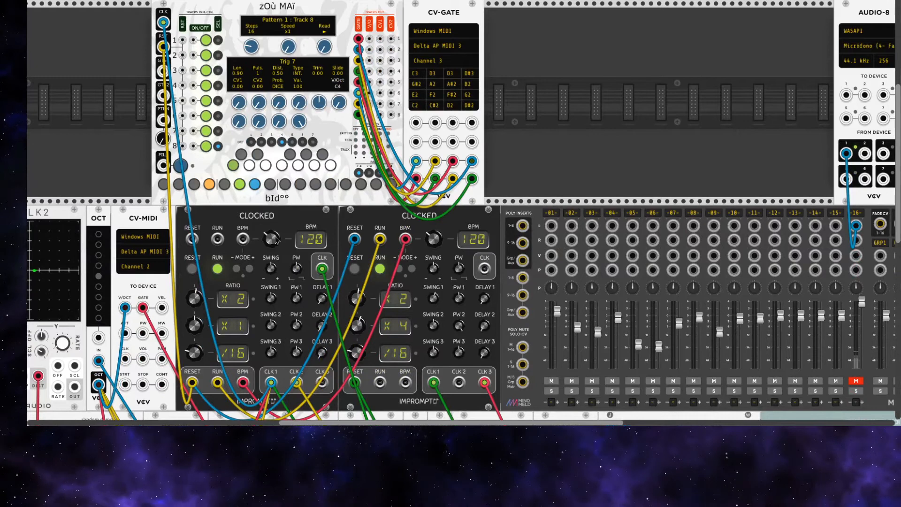
drag(271, 239, 271, 208)
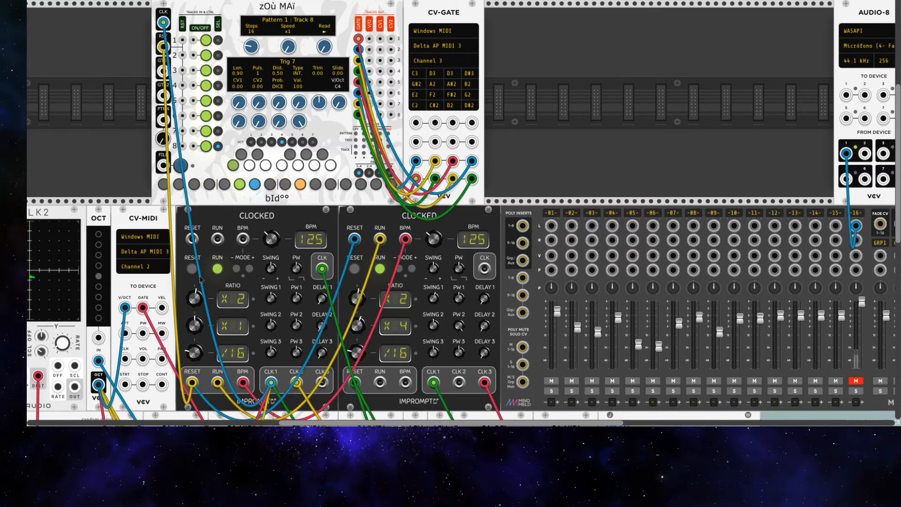
- In Reason, audition the MultiSpun [Seq] Thor channel in solo, and select the Solar5 synthesizer
scroll(450, 211, down, 5)
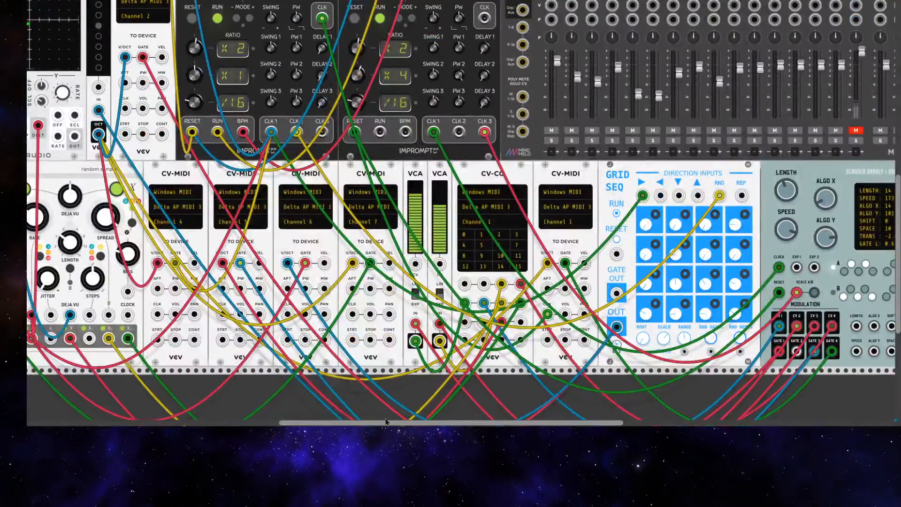
scroll(451, 211, left, 4)
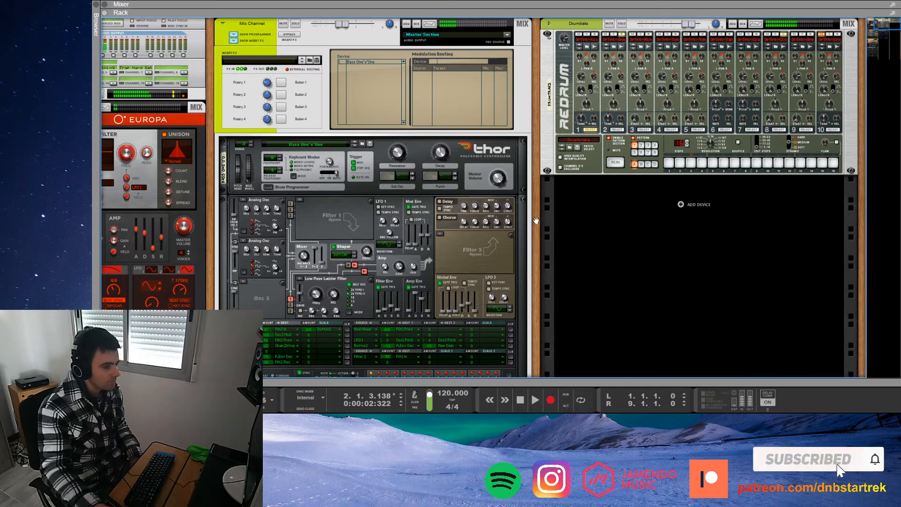
drag(536, 221, 715, 197)
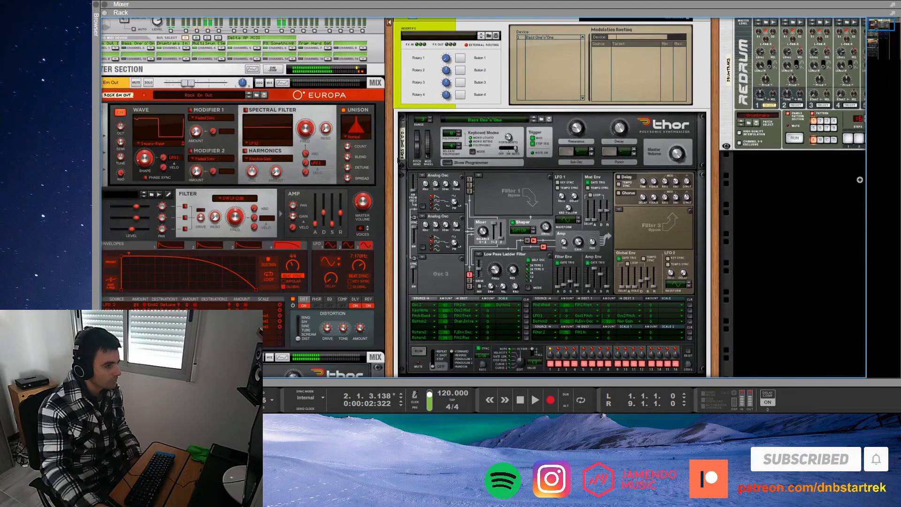
drag(392, 156, 434, 101)
scroll(202, 50, up, 1)
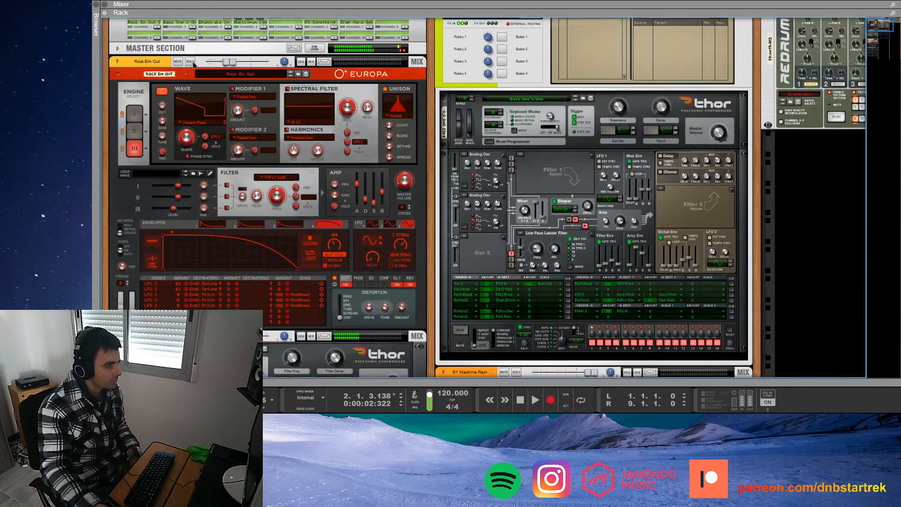
scroll(193, 65, down, 6)
click(190, 133)
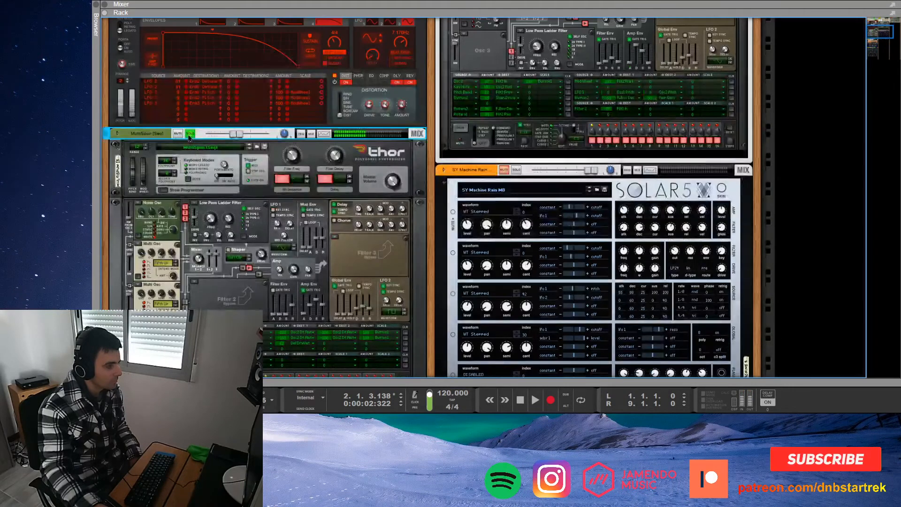
click(189, 135)
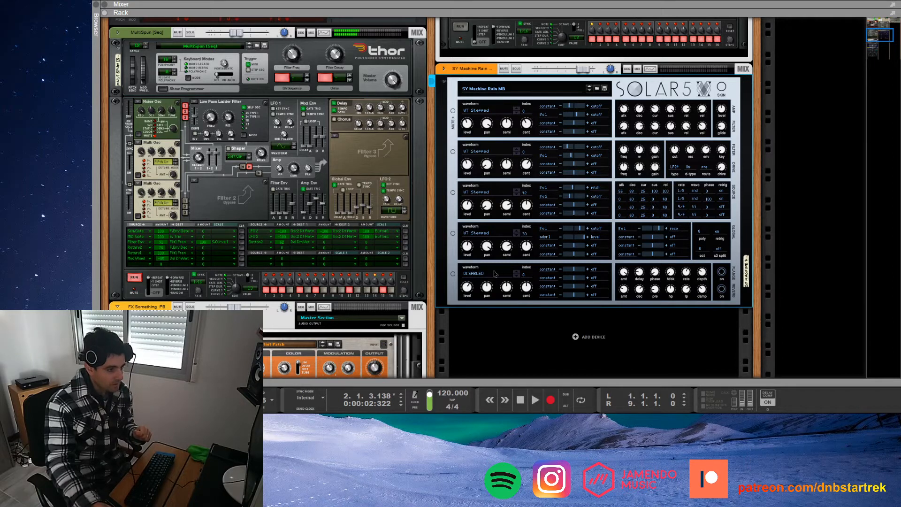
click(526, 335)
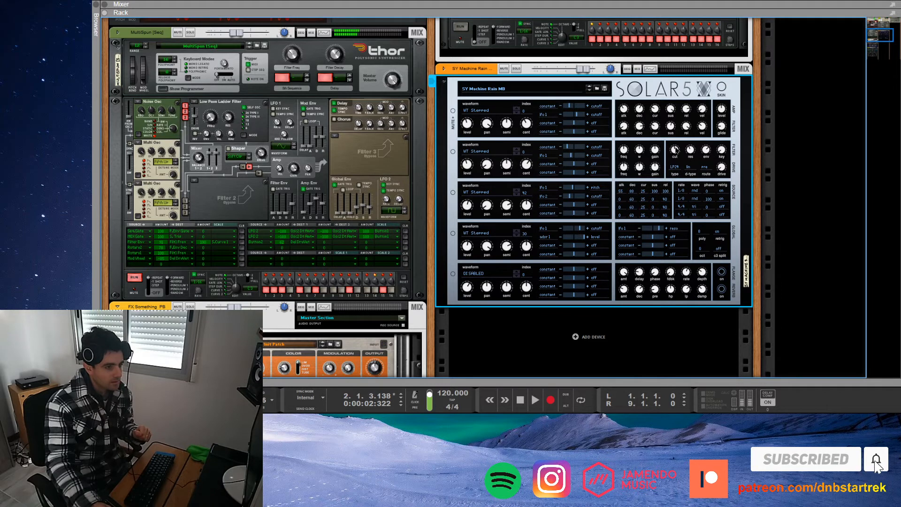
mouse_move(676, 151)
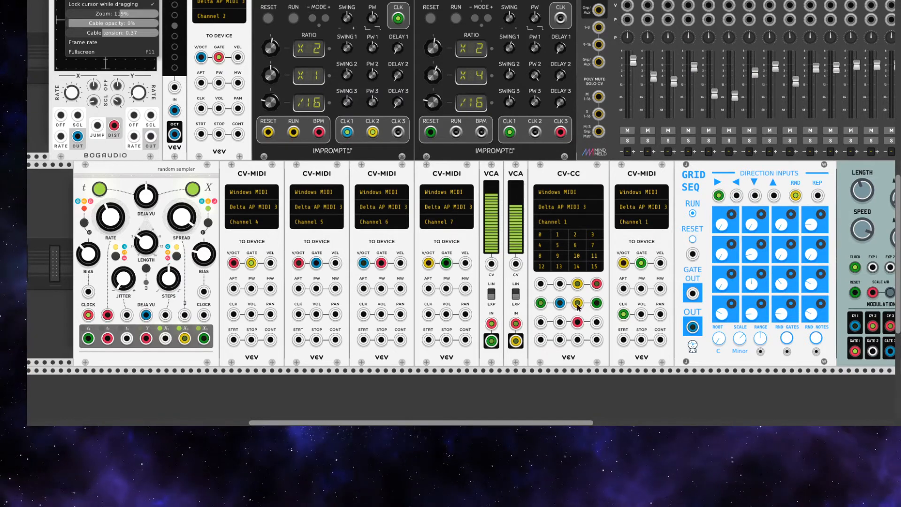
- Raise VCV Rack's cable opacity slightly above 0% so the patch cables show faintly
drag(101, 24, 120, 24)
click(603, 391)
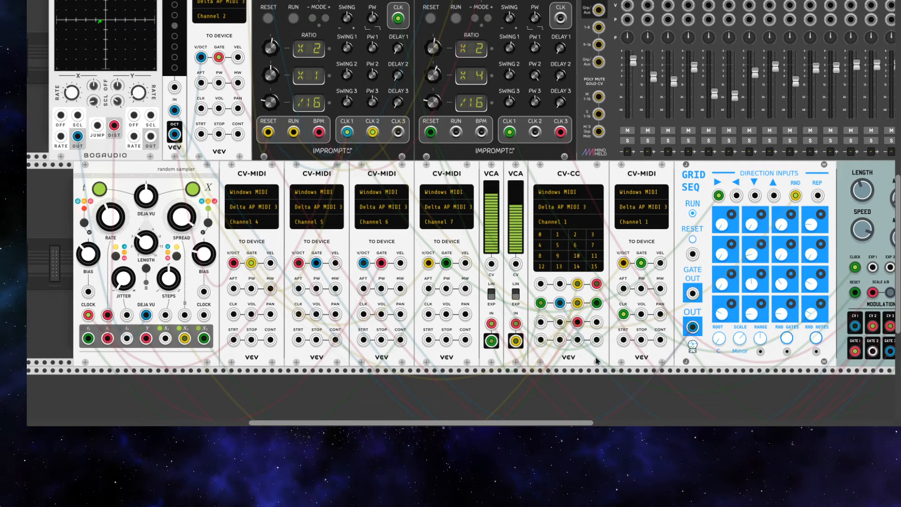
- Patch the random sampler's X2 output to input 9 of the CV-CC module on channel 1
scroll(580, 305, down, 3)
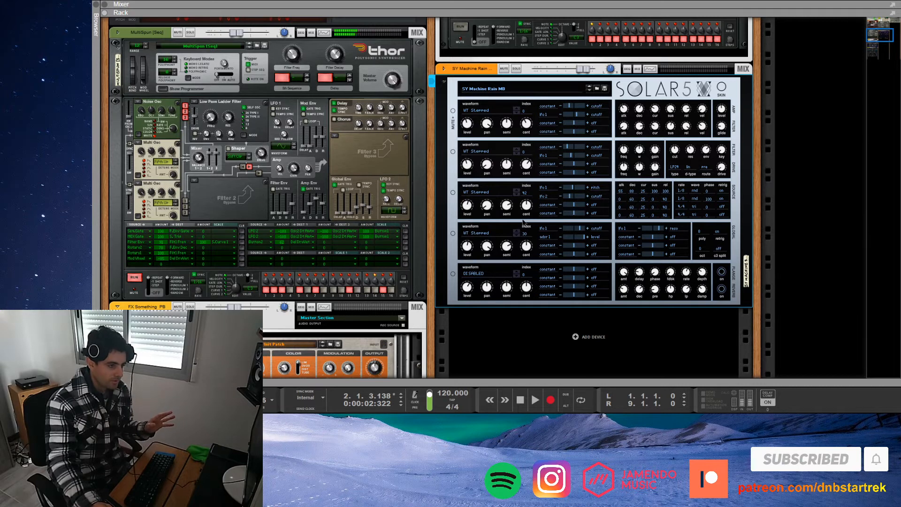
click(504, 270)
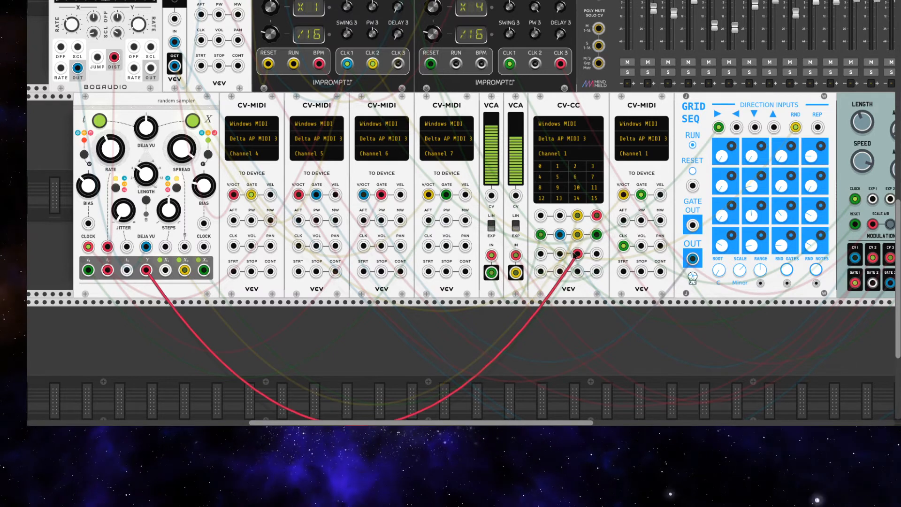
drag(560, 260, 416, 324)
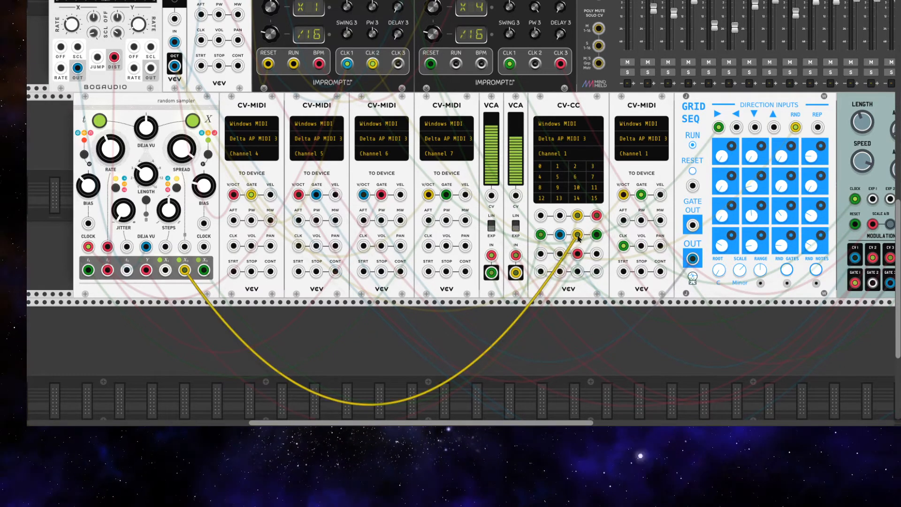
drag(560, 253, 187, 274)
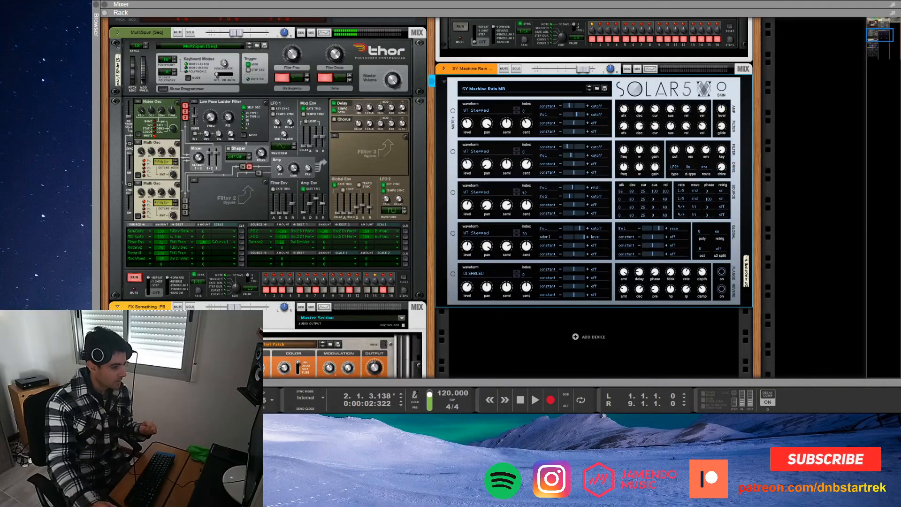
- Switch to VCV Rack to start the first Clocked module, and audition the SY Machine Rain MB channel in solo in Reason
key(alt+Tab)
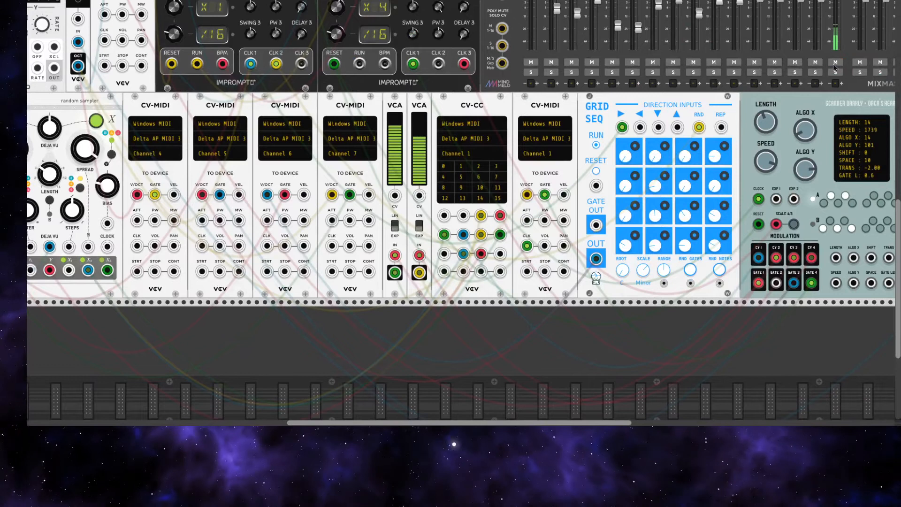
scroll(199, 20, up, 3)
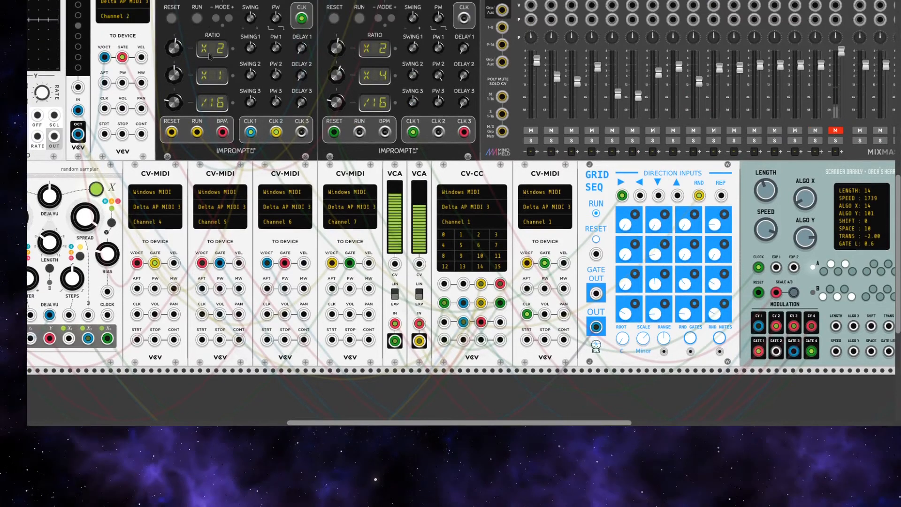
click(198, 18)
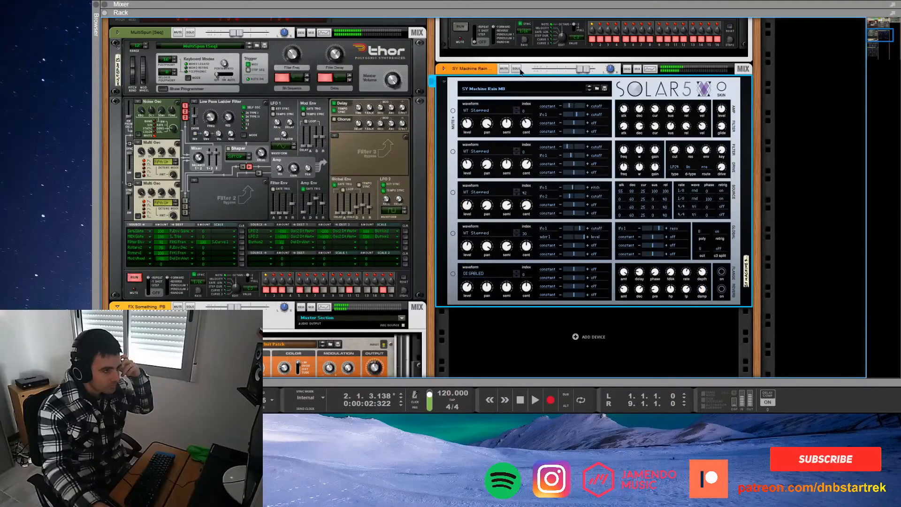
click(517, 69)
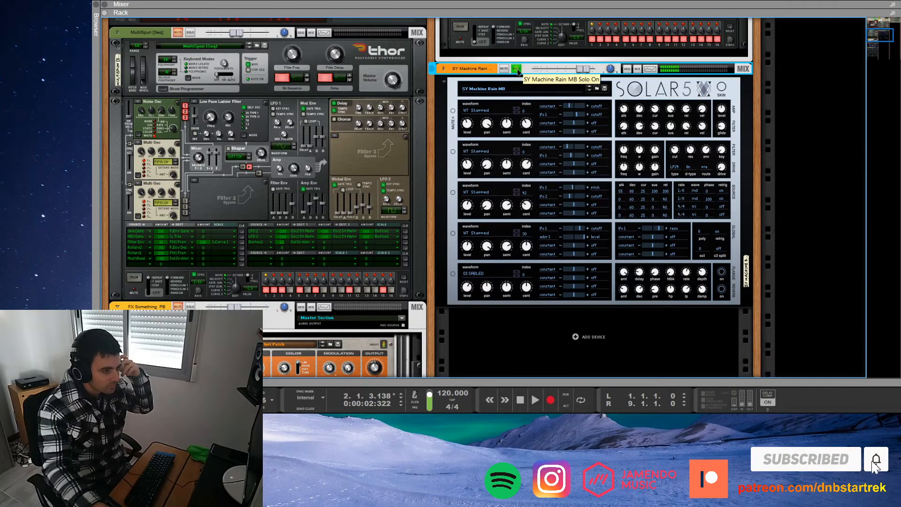
click(517, 69)
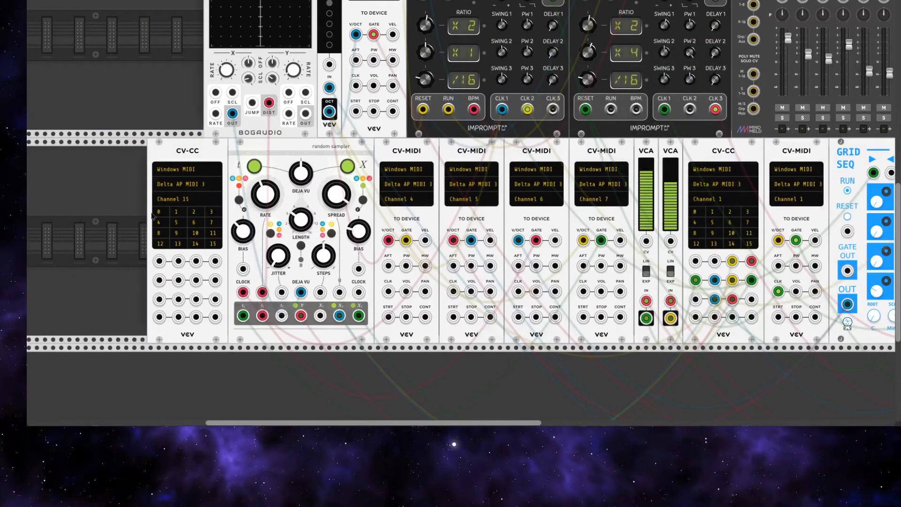
- Patch a random sampler gate output to the first input of the added CV-CC module, and audition the Solar5 channel in solo in Reason
drag(159, 262, 263, 319)
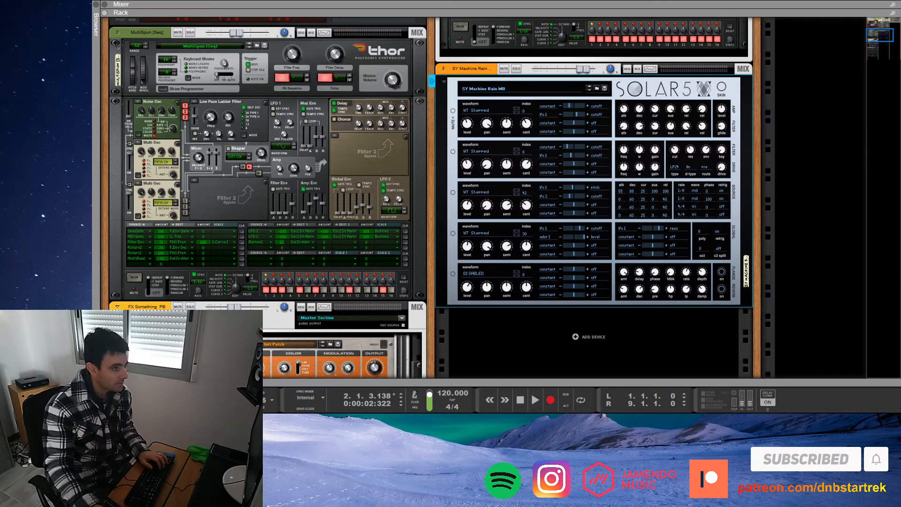
click(648, 223)
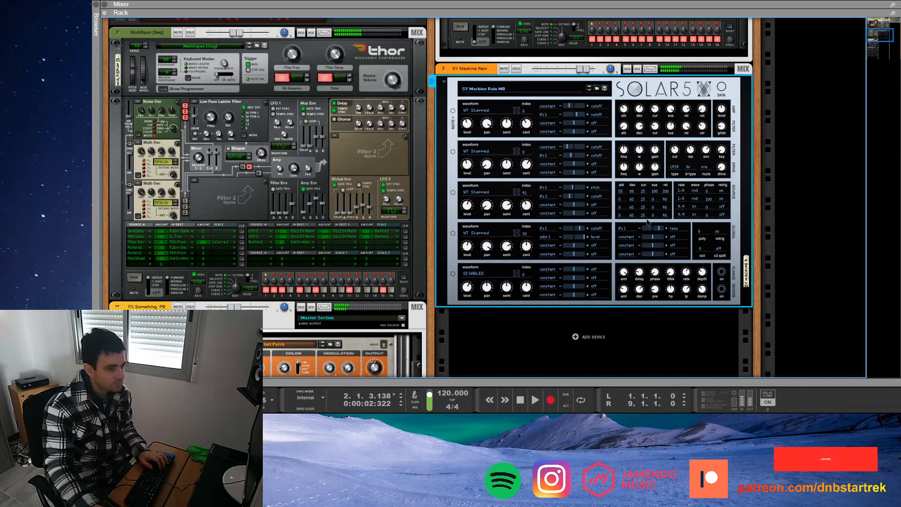
key(F4)
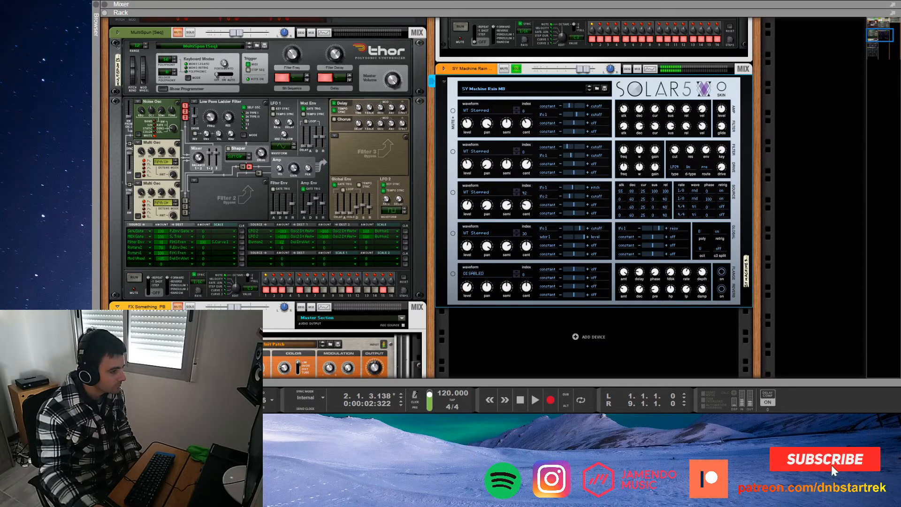
click(135, 277)
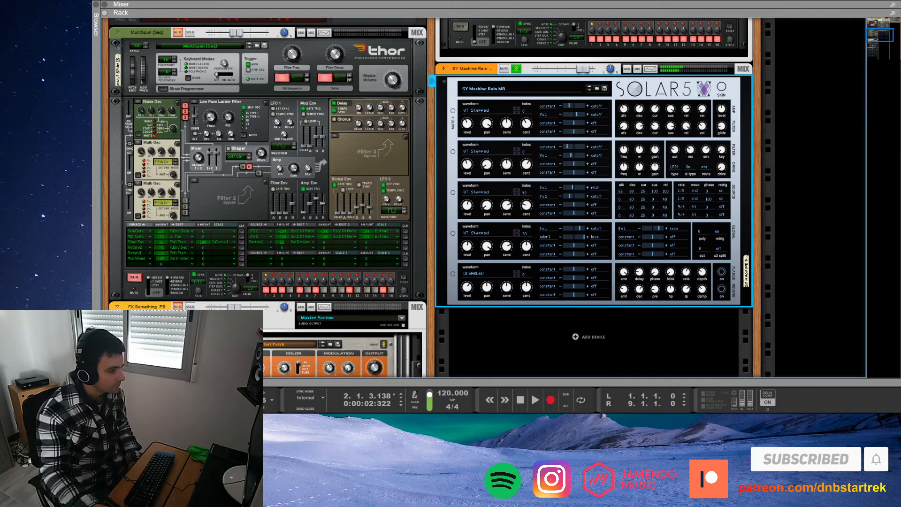
click(517, 70)
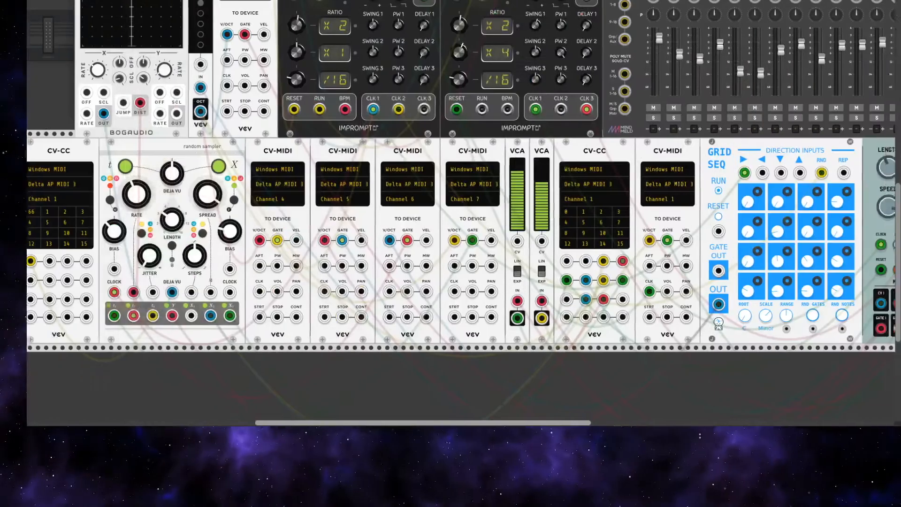
scroll(373, 387, right, 10)
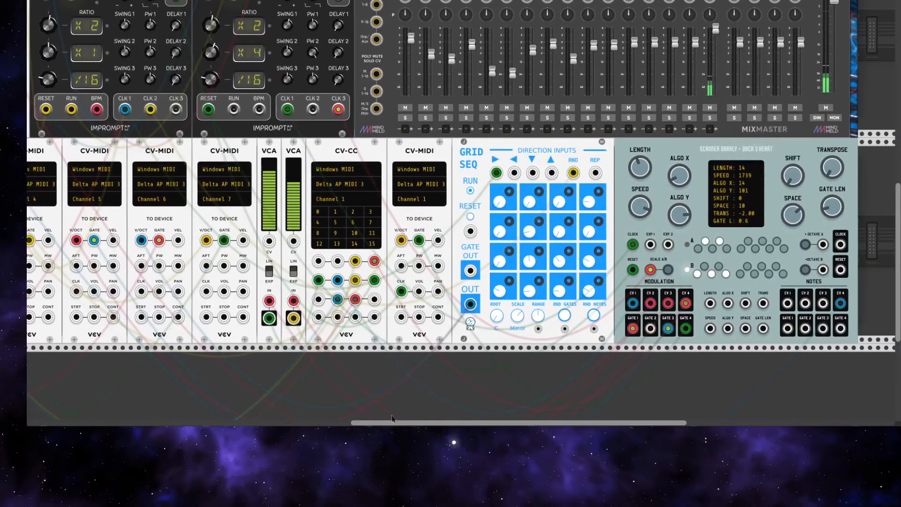
scroll(373, 386, up, 4)
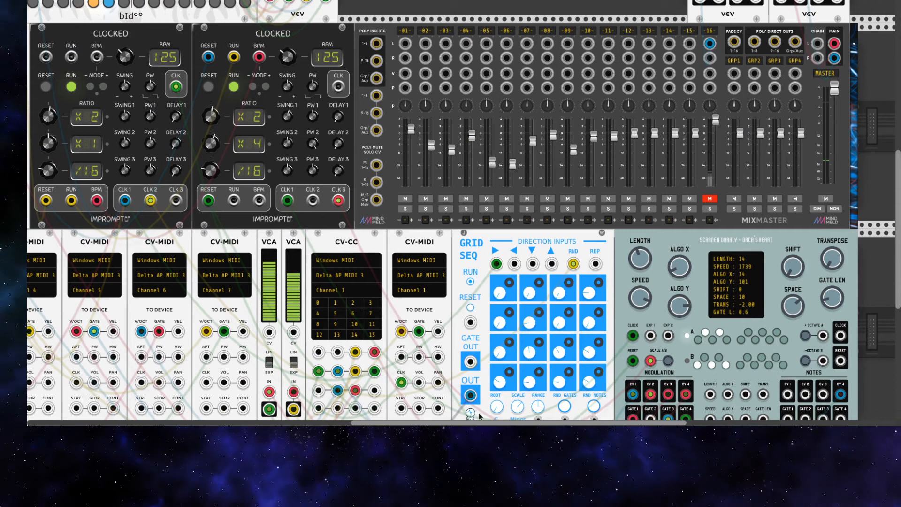
drag(462, 425, 376, 425)
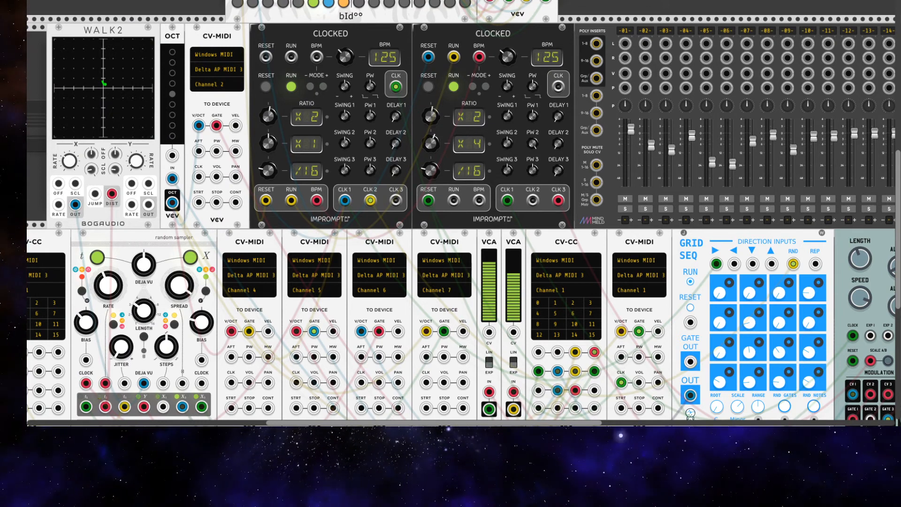
- Look over the CV-MIDI and CV-CC modules in VCV Rack, and check the Solar5 device in Reason's rack
scroll(115, 176, down, 3)
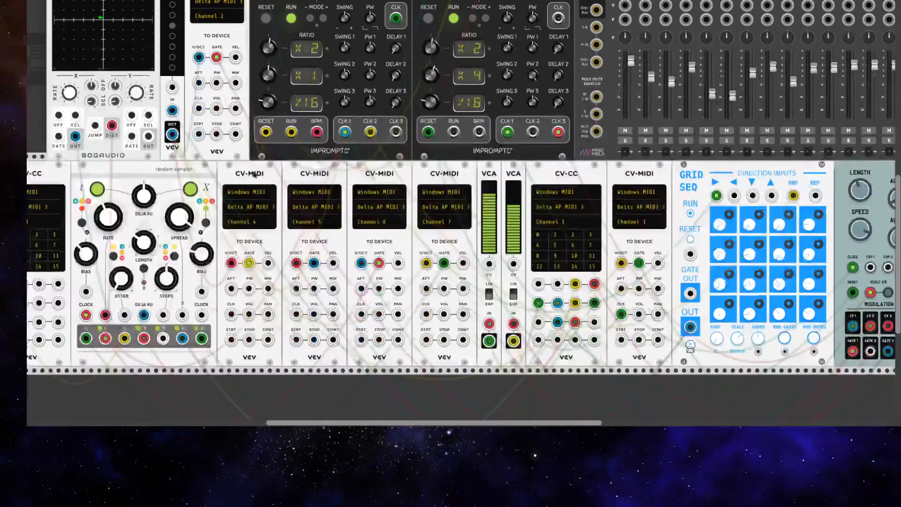
scroll(598, 242, down, 1)
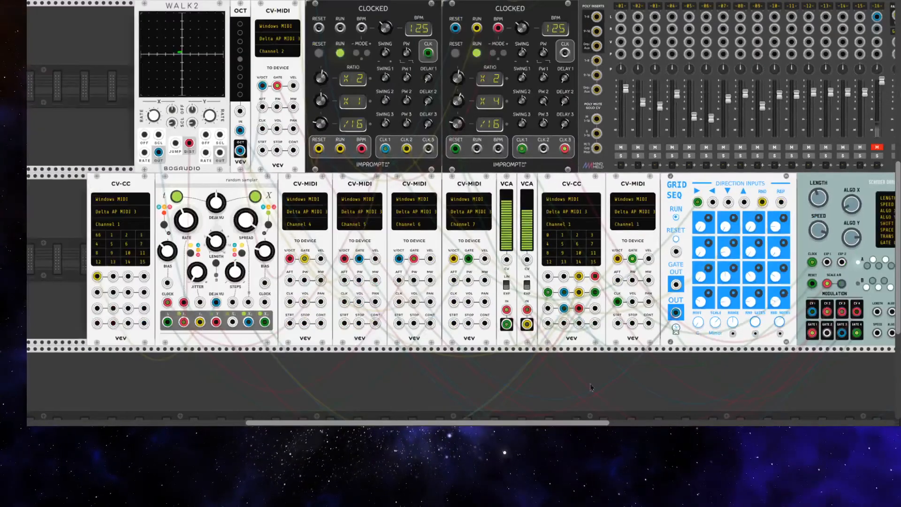
scroll(598, 242, right, 3)
drag(545, 424, 555, 424)
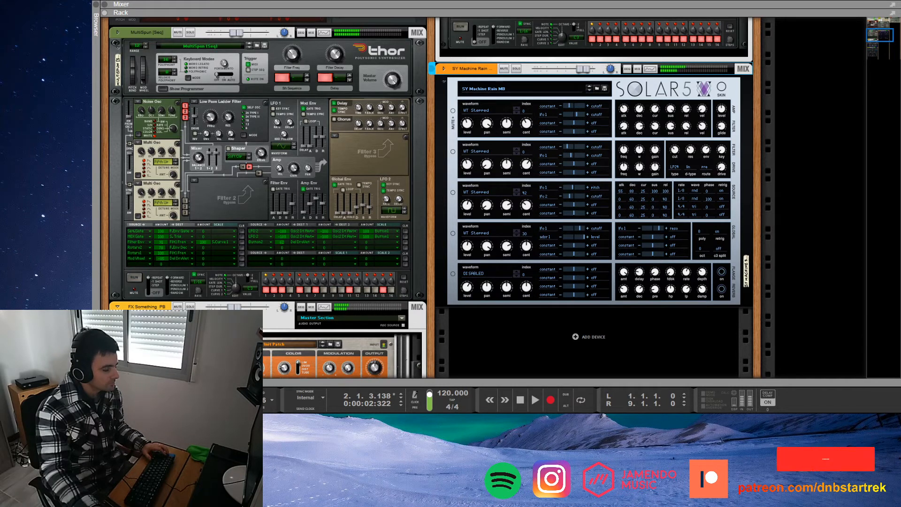
click(619, 102)
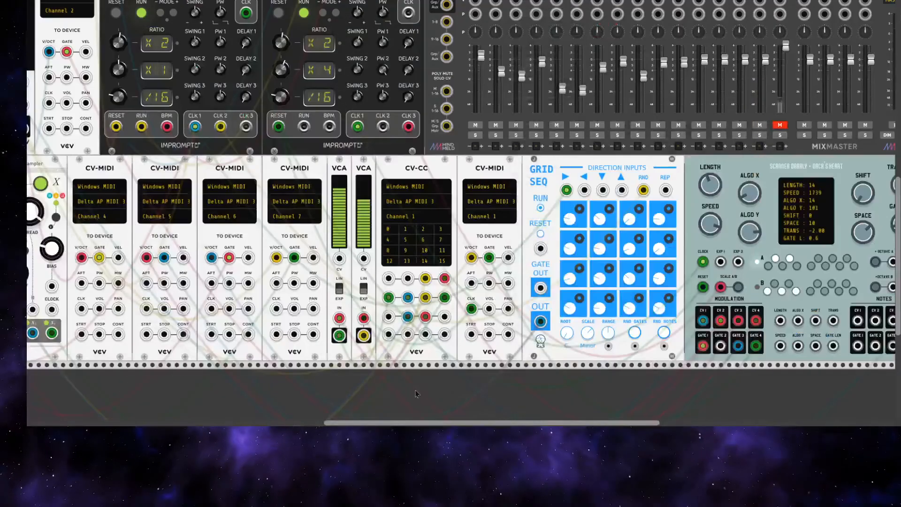
- In VCV Rack, duplicate the channel 7 CV-MIDI module onto the empty row below and set the copy to channel 8
scroll(415, 393, up, 3)
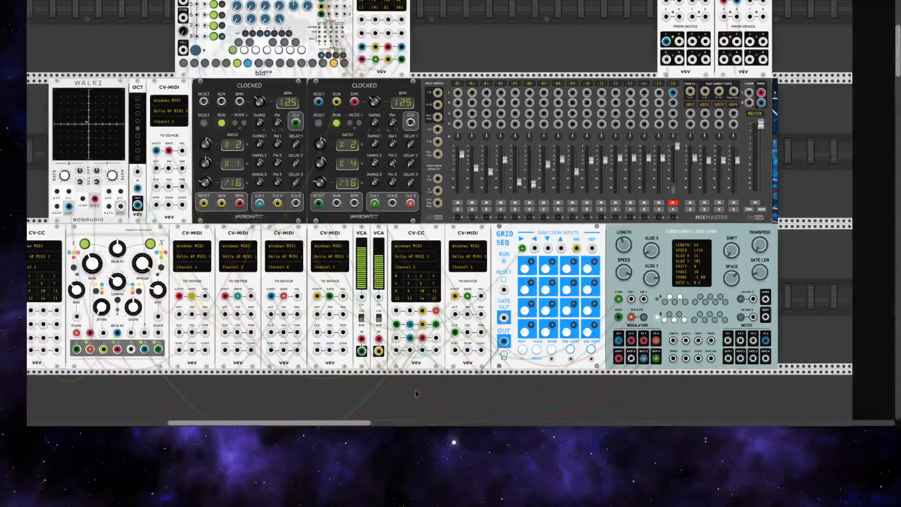
scroll(480, 186, up, 3)
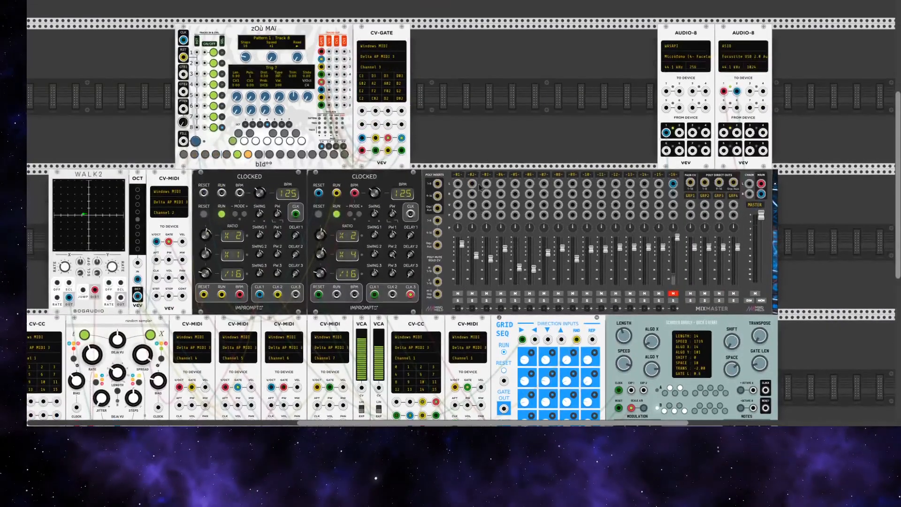
scroll(479, 187, down, 5)
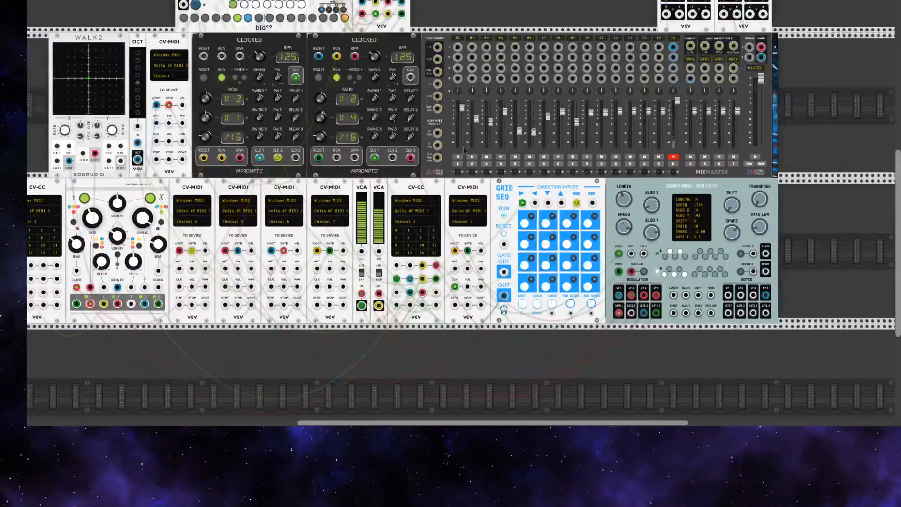
scroll(464, 150, down, 3)
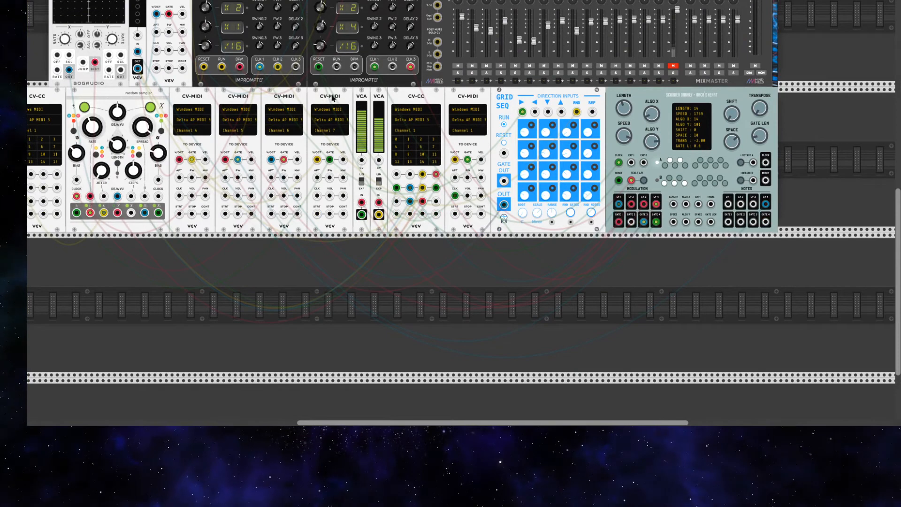
key(ctrl+d)
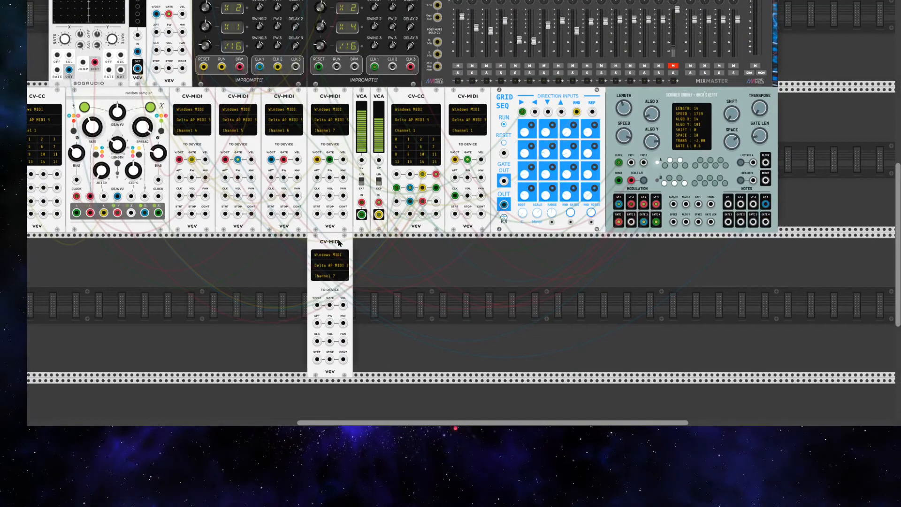
click(340, 277)
click(351, 353)
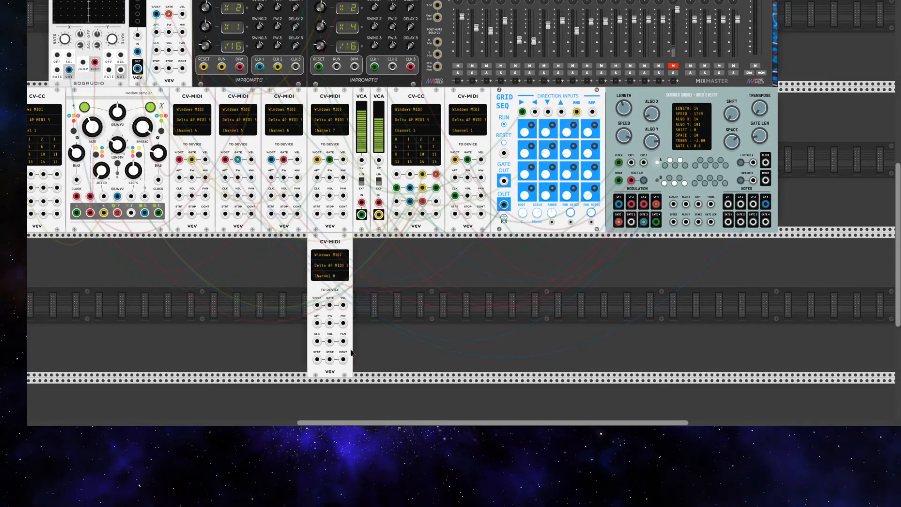
- Stop the first Clocked module and reset it
scroll(372, 317, up, 2)
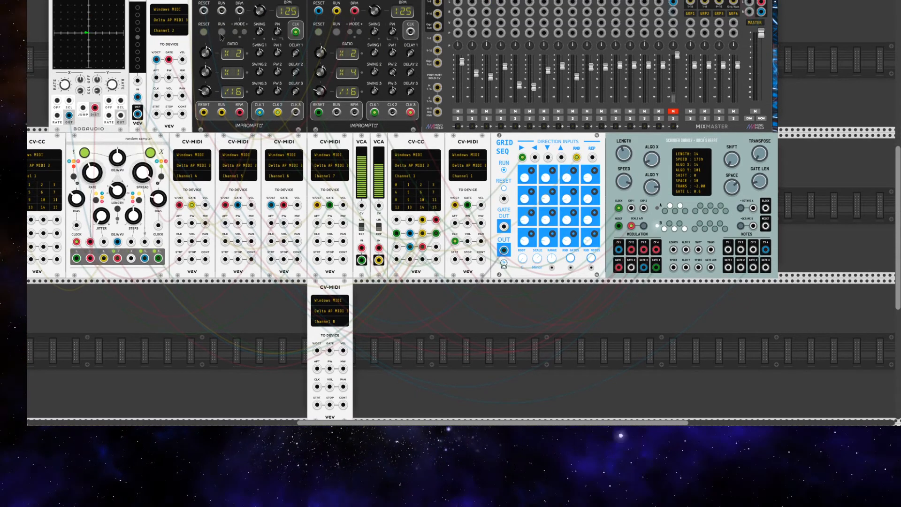
click(221, 34)
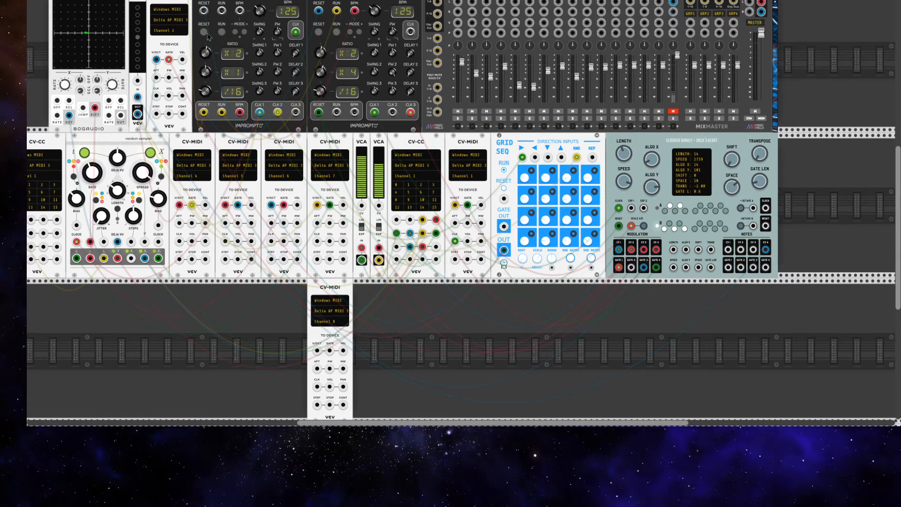
click(205, 35)
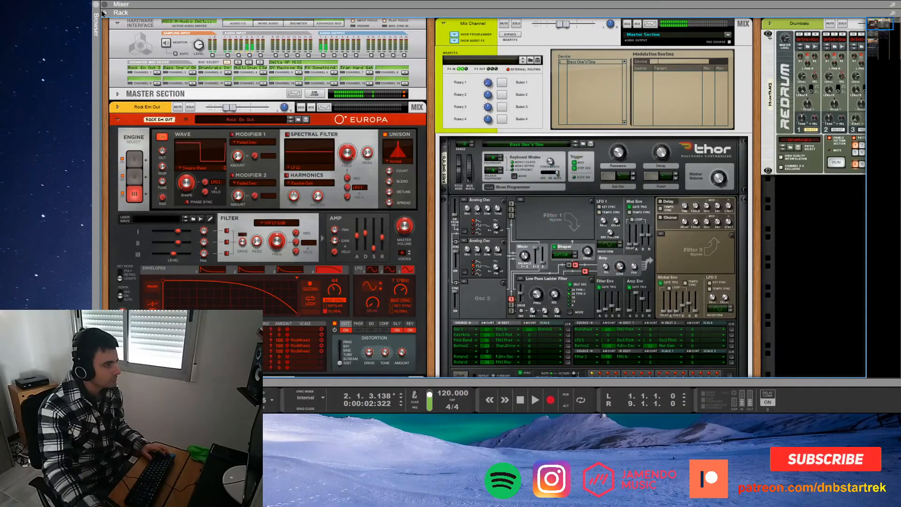
- Switch to Reason, add a Klang Tuned Percussion instrument to the rack, and assign it to channel 8 of the Delta AP MIDI bus
click(96, 19)
click(120, 63)
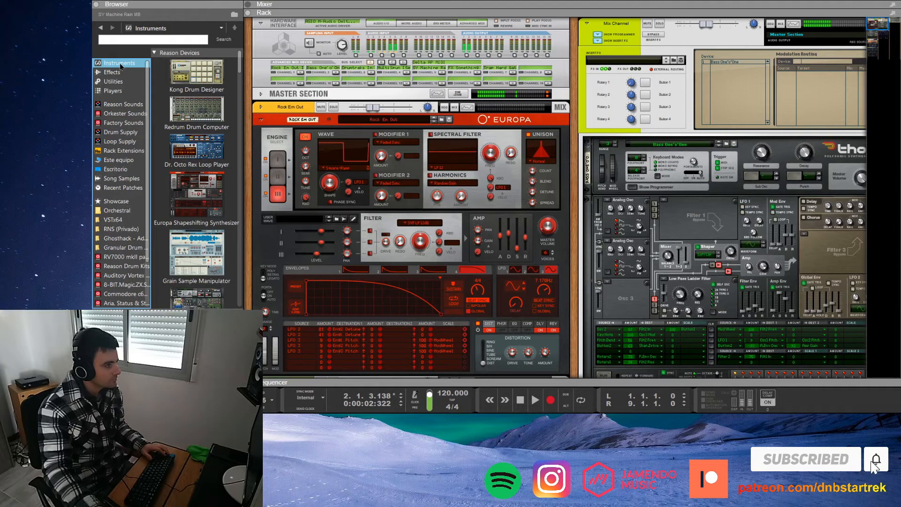
click(210, 107)
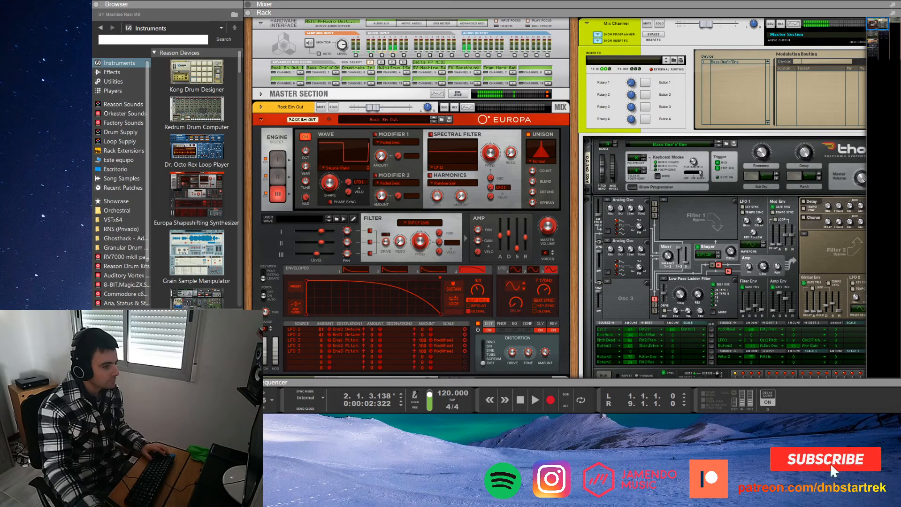
scroll(675, 349, down, 10)
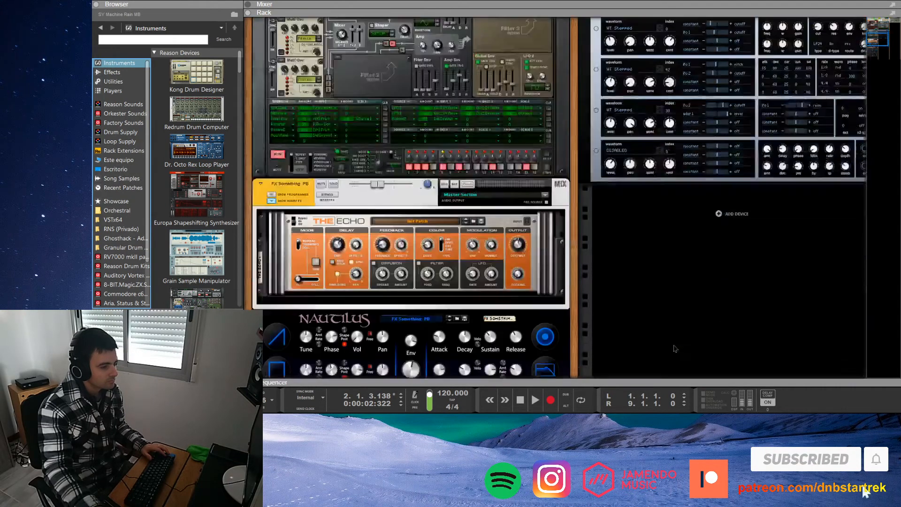
scroll(675, 348, down, 2)
scroll(204, 134, down, 4)
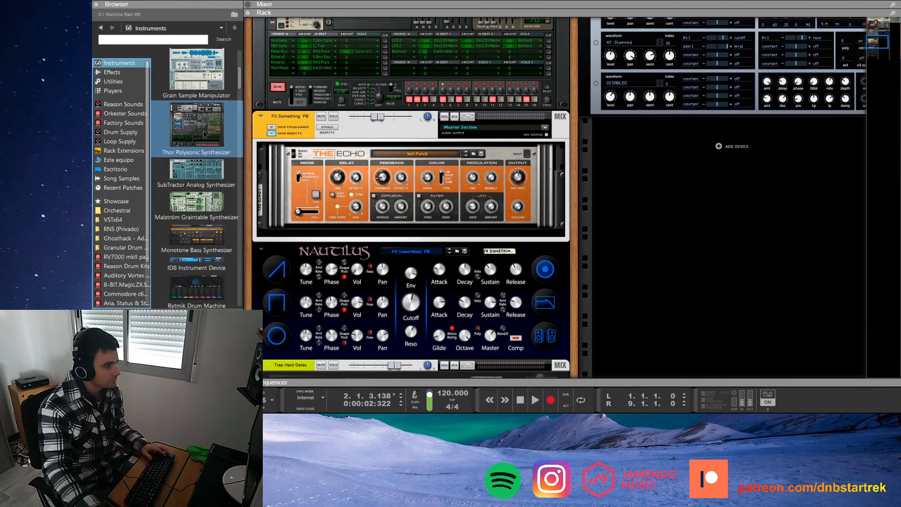
scroll(204, 134, down, 2)
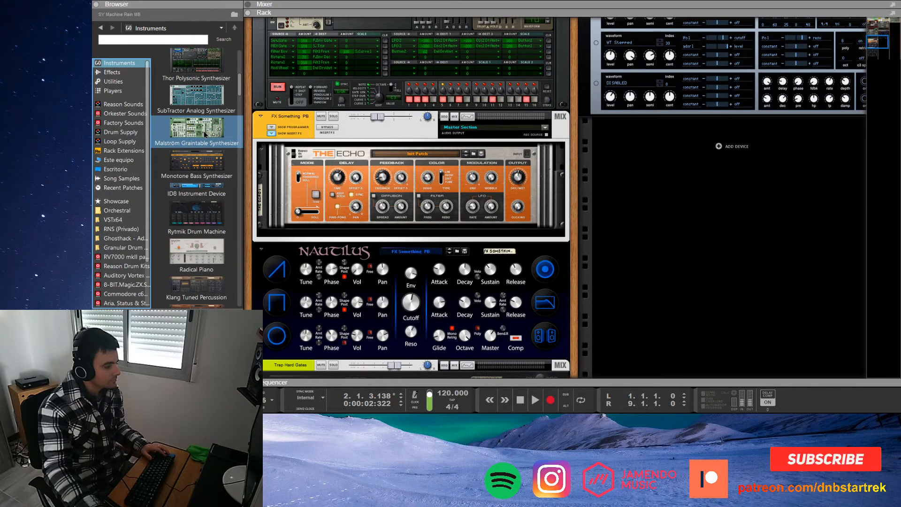
scroll(204, 133, down, 2)
scroll(205, 135, down, 6)
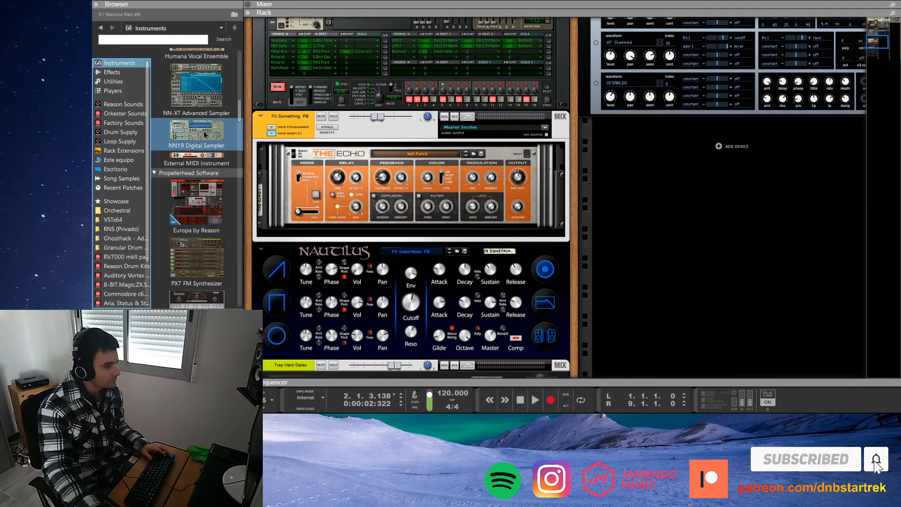
scroll(210, 141, up, 5)
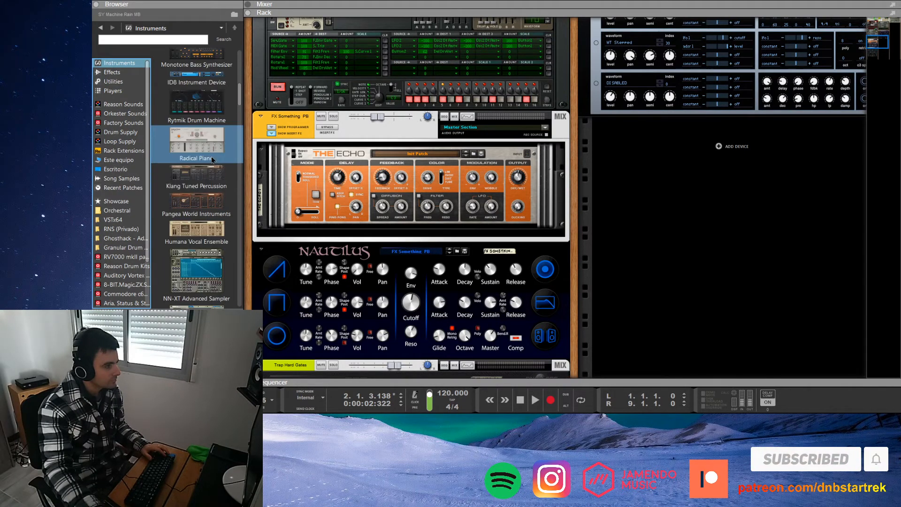
drag(212, 173, 635, 197)
scroll(634, 196, up, 15)
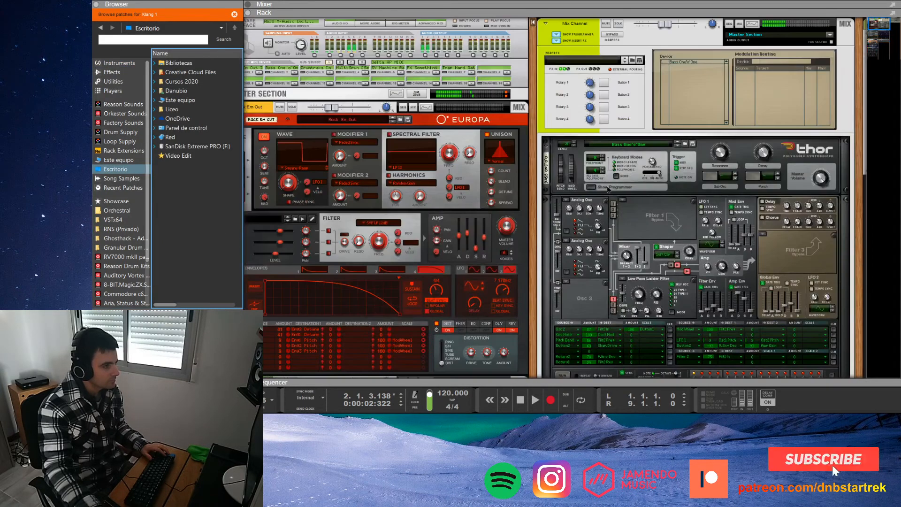
click(473, 74)
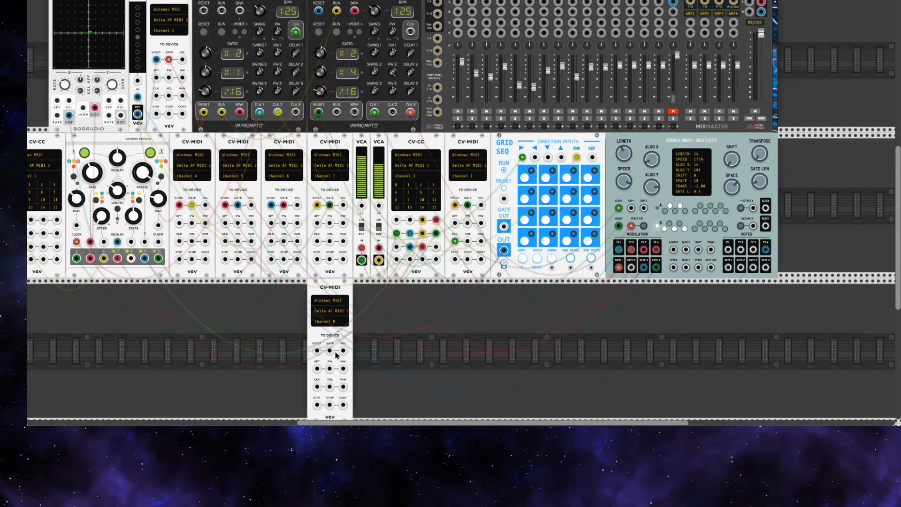
- In VCV Rack, patch the channel 8 CV-MIDI module's V/OCT to Grid Seq's OUT and GATE to its GATE OUT, then start the first Clocked module
drag(318, 351, 503, 250)
drag(330, 351, 504, 227)
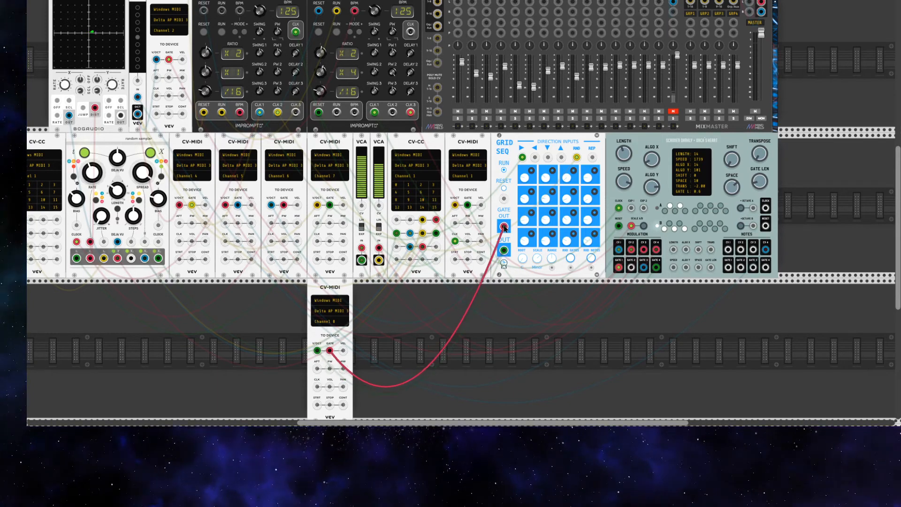
click(222, 32)
- Switch to Reason, audition the Drumtraks and Rock Em Out channels in solo, and start the transport playing
scroll(451, 211, up, 3)
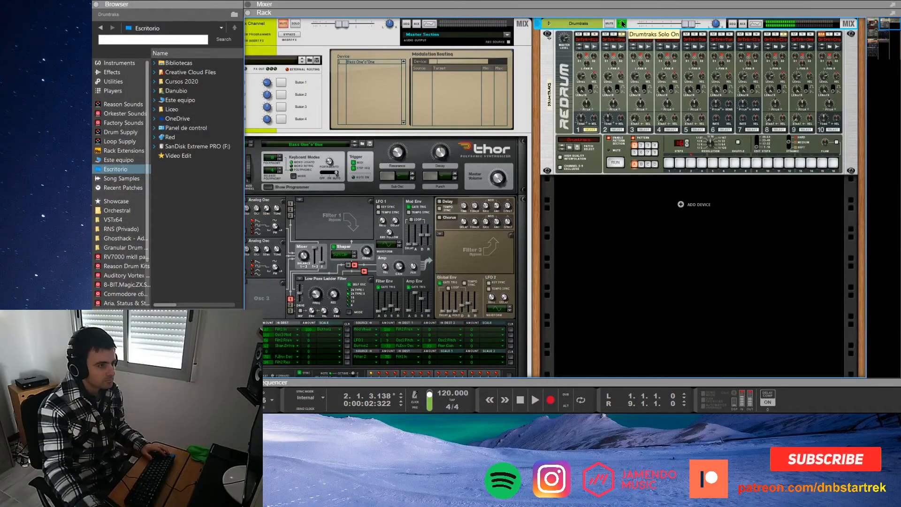
click(622, 24)
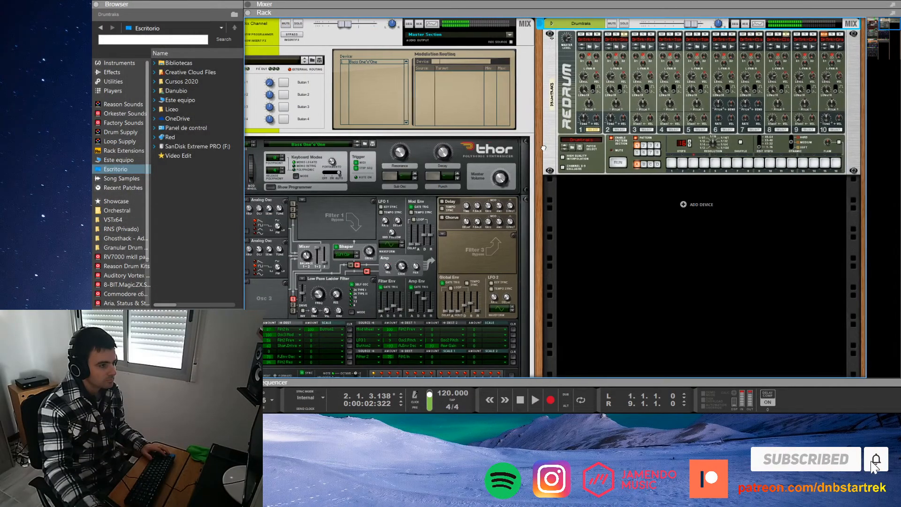
scroll(435, 148, left, 5)
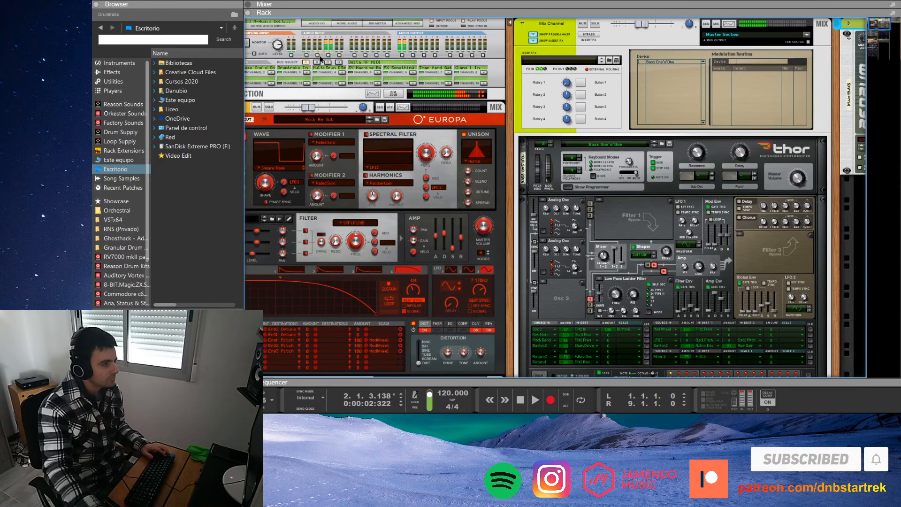
click(269, 107)
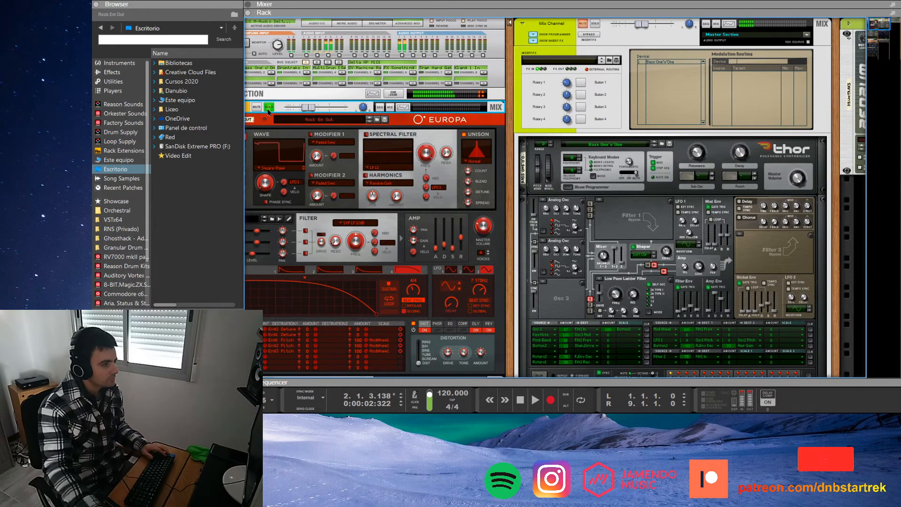
click(269, 108)
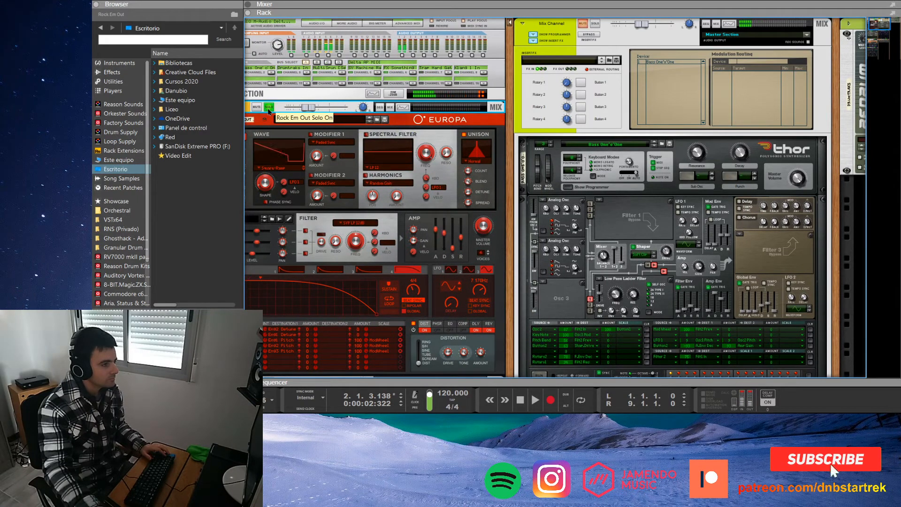
key(space)
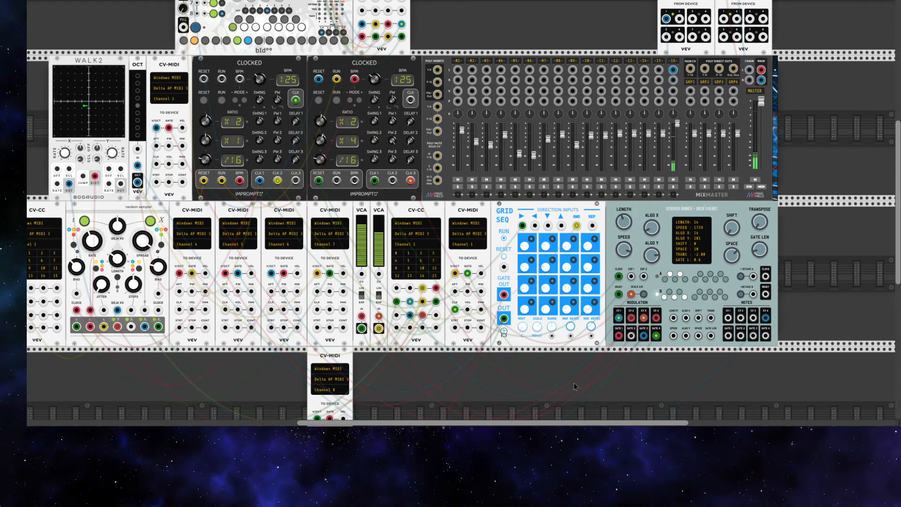
- Look over the patch in VCV Rack and show the MIDI device options of the channel 8 CV-MIDI module
drag(595, 424, 578, 424)
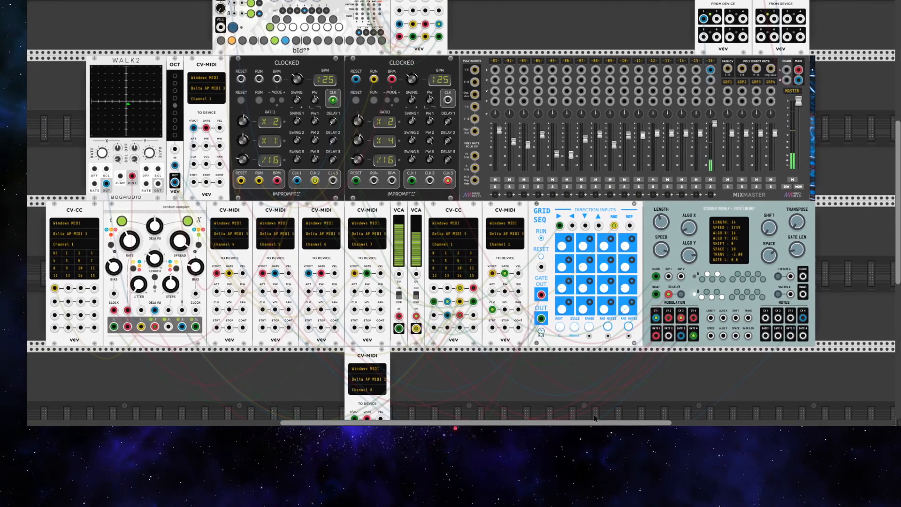
scroll(583, 398, down, 2)
scroll(541, 367, down, 2)
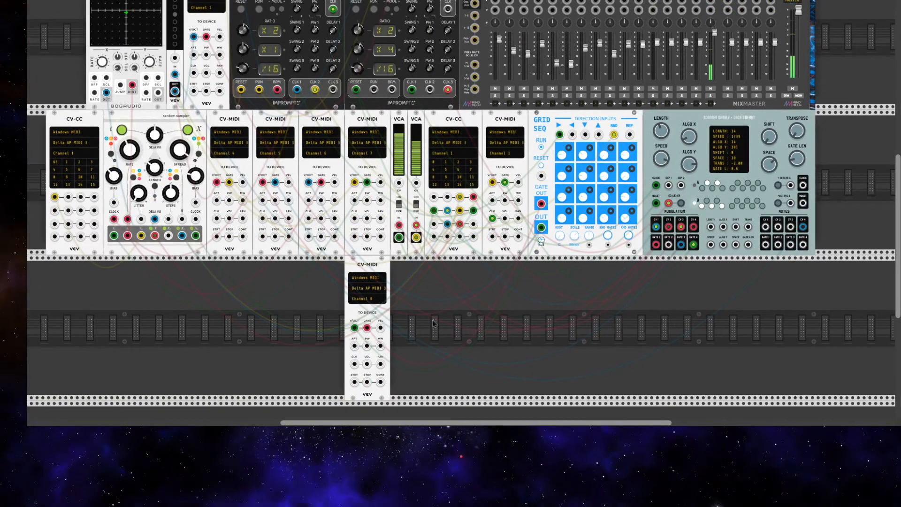
scroll(433, 323, up, 3)
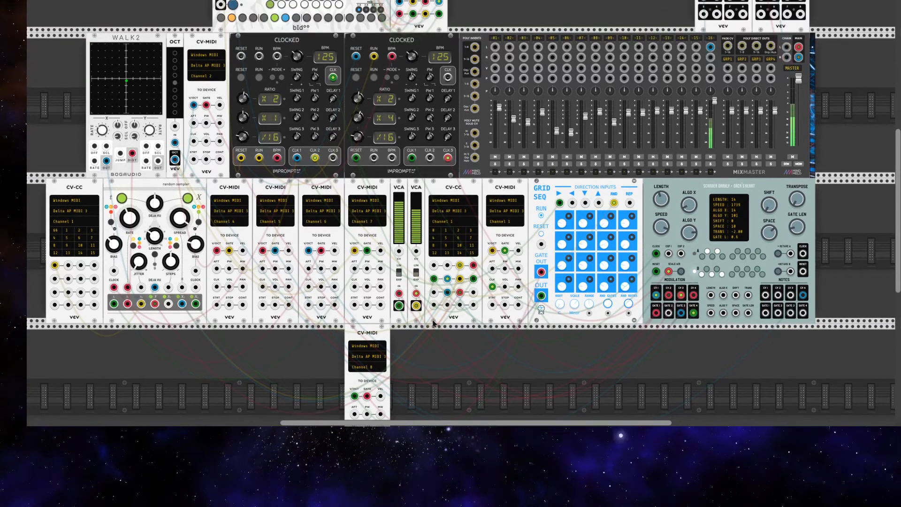
scroll(400, 325, down, 2)
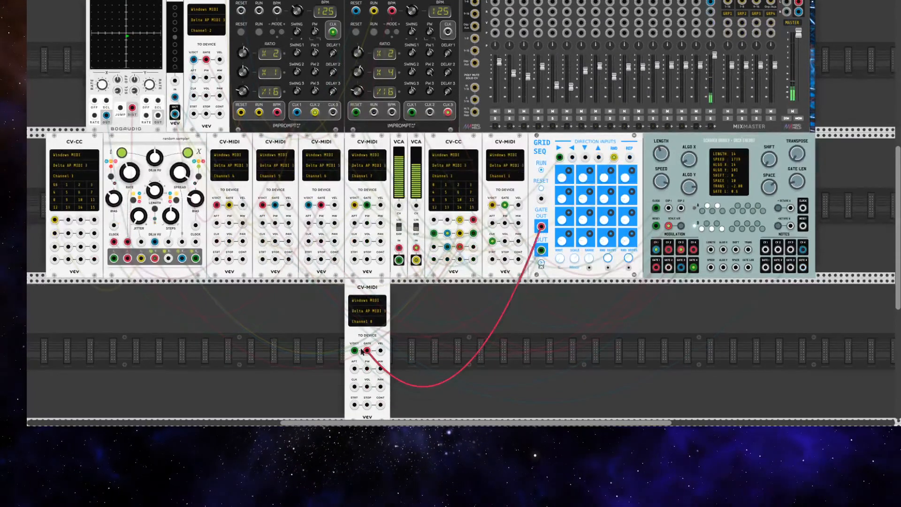
click(374, 311)
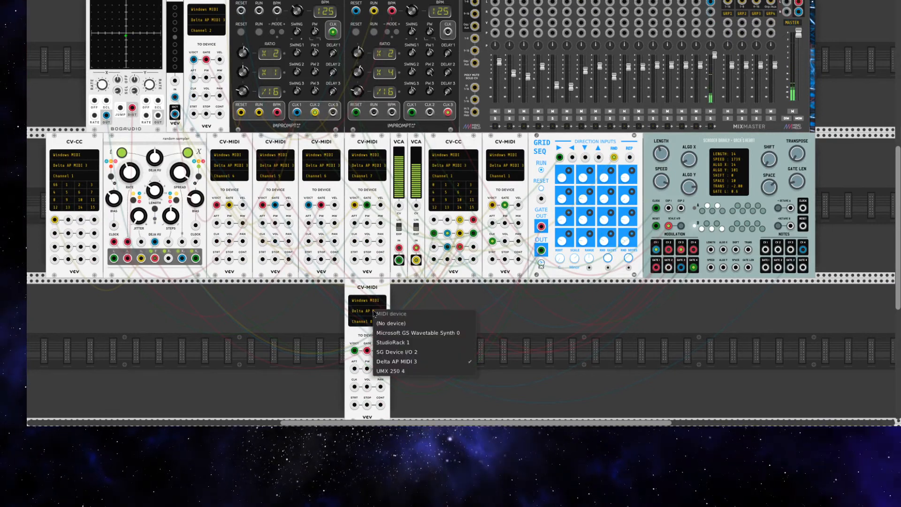
click(363, 301)
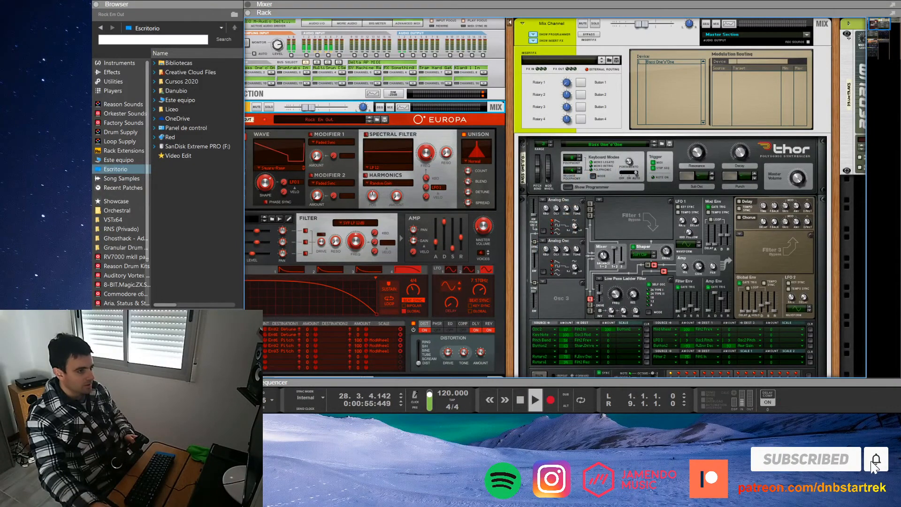
- Find the Klang 1 instrument at the end of Reason's rack and solo its mix channel
scroll(884, 106, down, 5)
drag(885, 32, 889, 55)
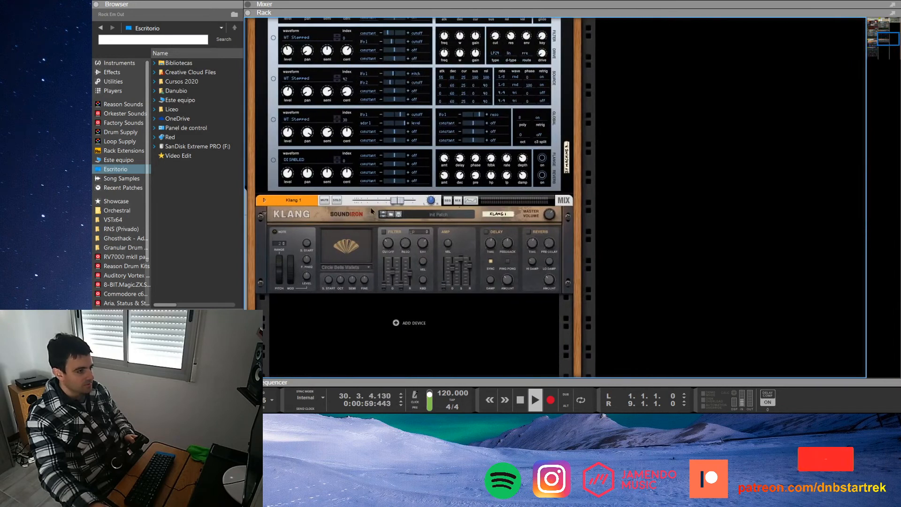
click(337, 200)
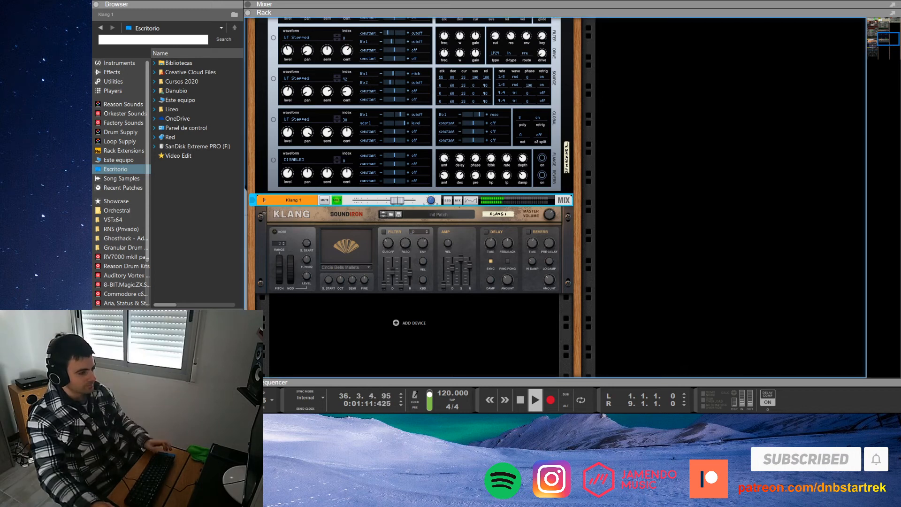
click(545, 338)
drag(577, 345, 667, 331)
- Browse the Klang Tuned Percussion patches and load Bamblong Logdrum on the Klang instrument
click(483, 200)
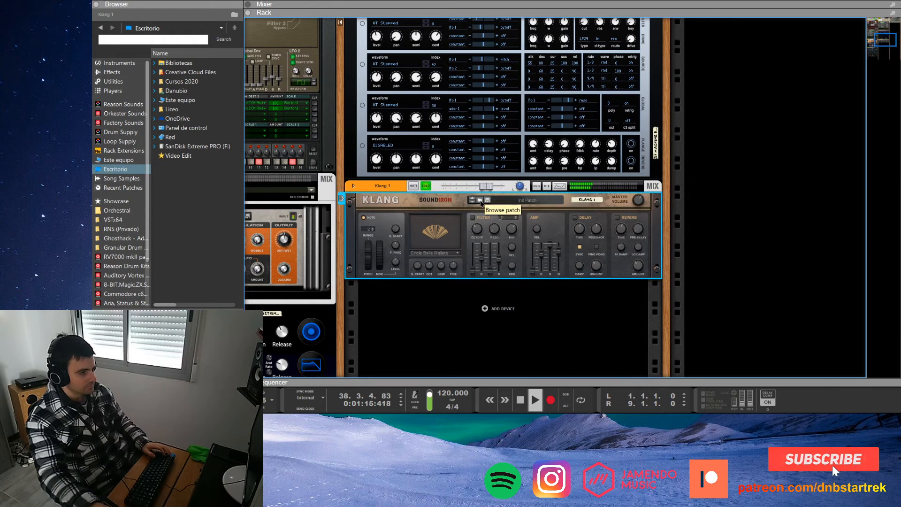
click(112, 72)
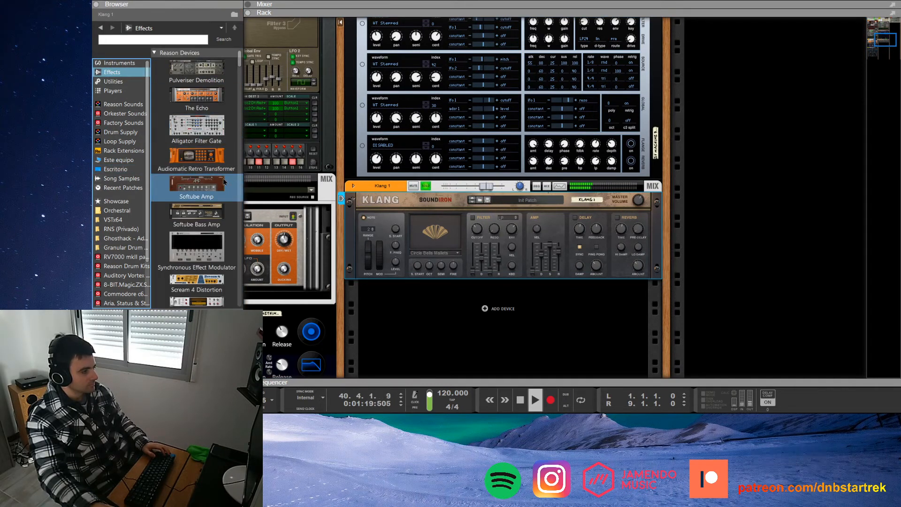
scroll(224, 182, down, 2)
scroll(224, 182, up, 2)
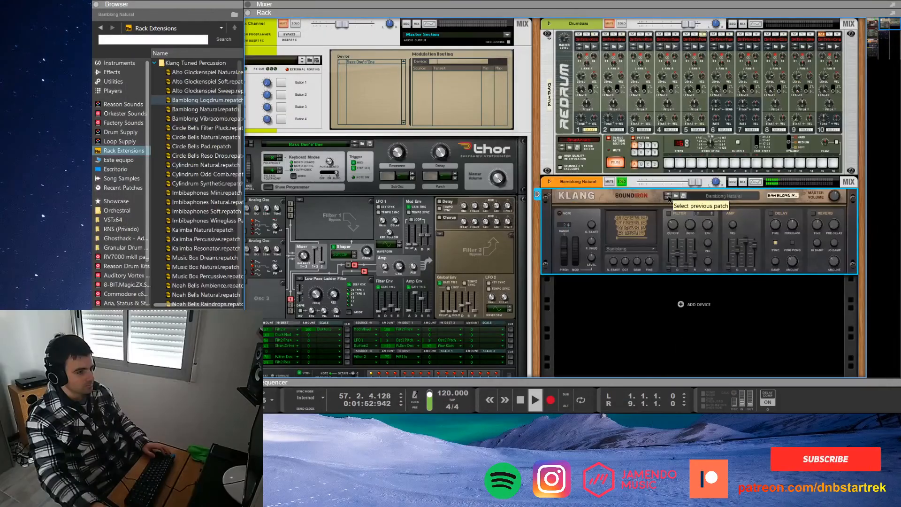
click(669, 199)
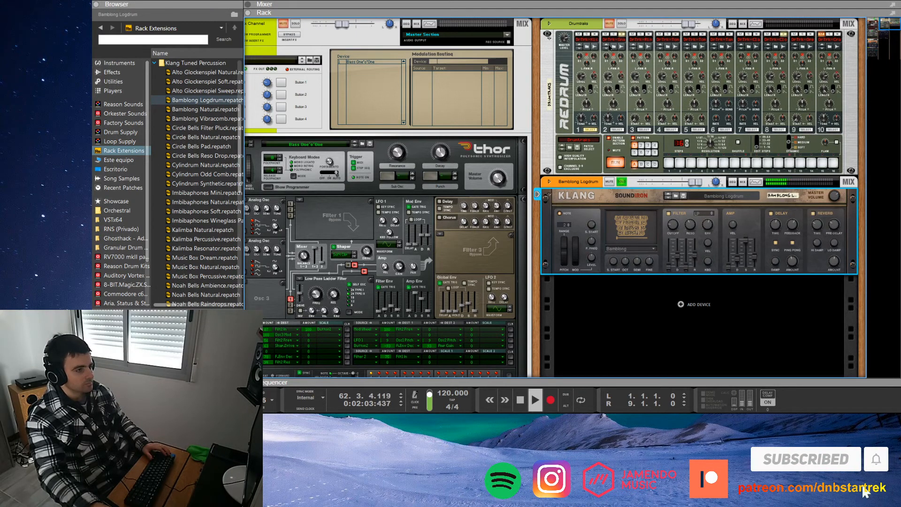
- Audition Bamblong Logdrum with the Drumtraks and Thor bass channels in solo, clear the solos, and solo Bamblong Logdrum alone
click(624, 24)
click(295, 24)
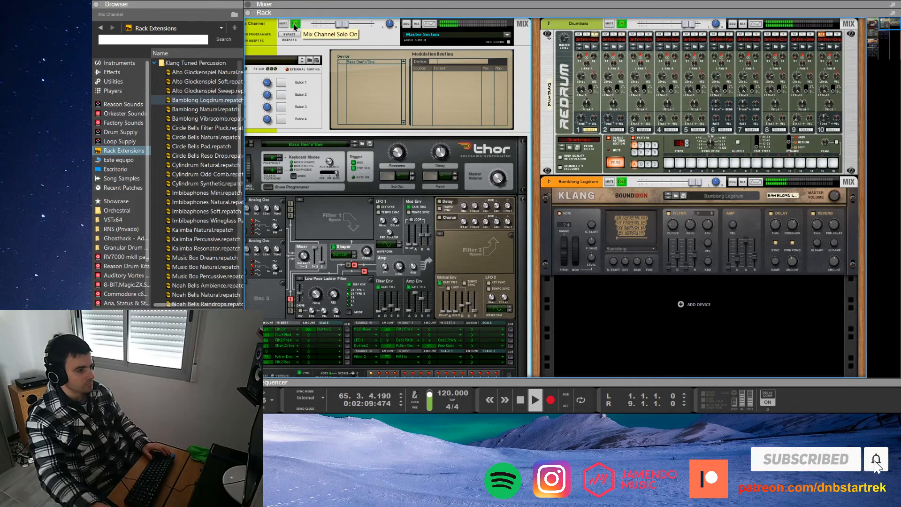
click(623, 23)
click(622, 182)
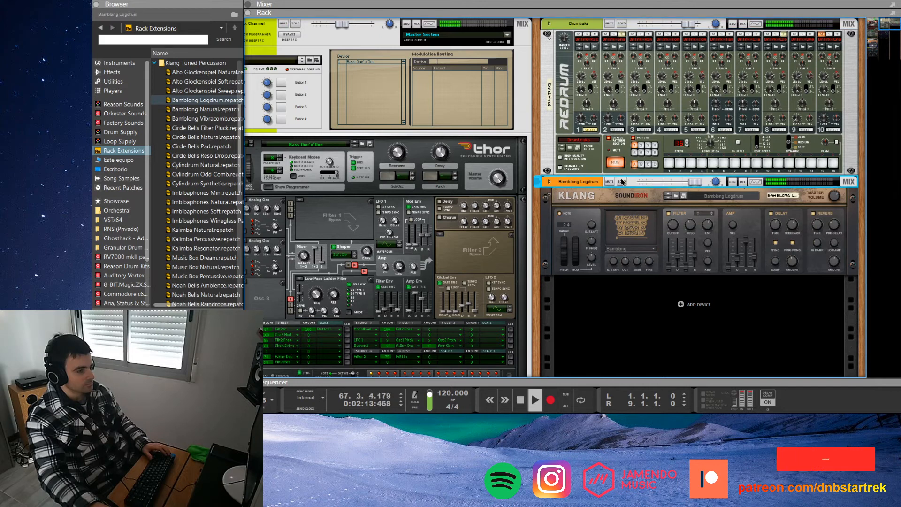
click(622, 182)
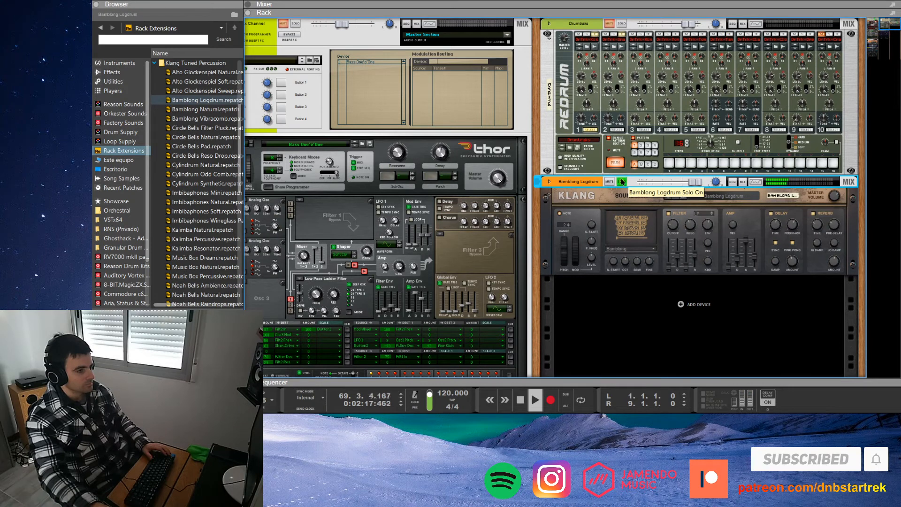
- Switch to VCV Rack, reconnect Grid Seq's GATE OUT to the channel 8 CV-MIDI's GATE, and move that module below the channel 1 CV-MIDI
drag(540, 271, 883, 125)
scroll(422, 230, down, 15)
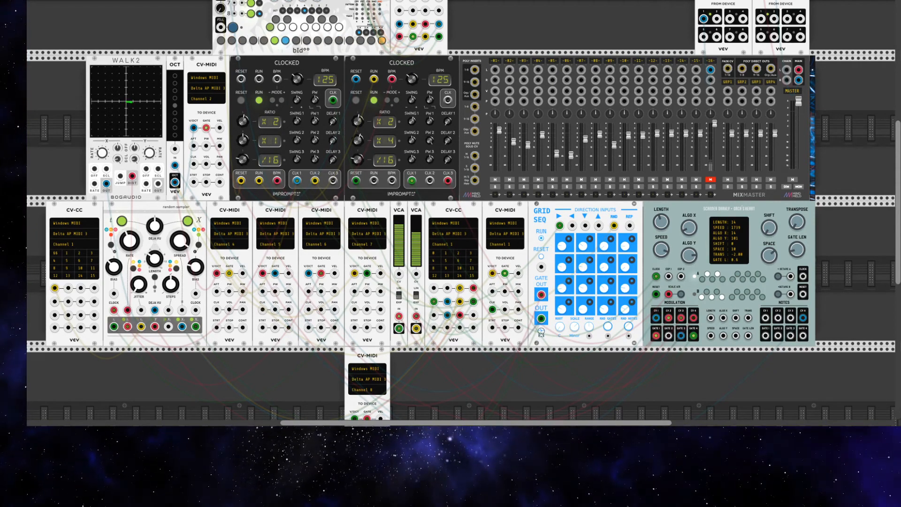
scroll(548, 337, down, 3)
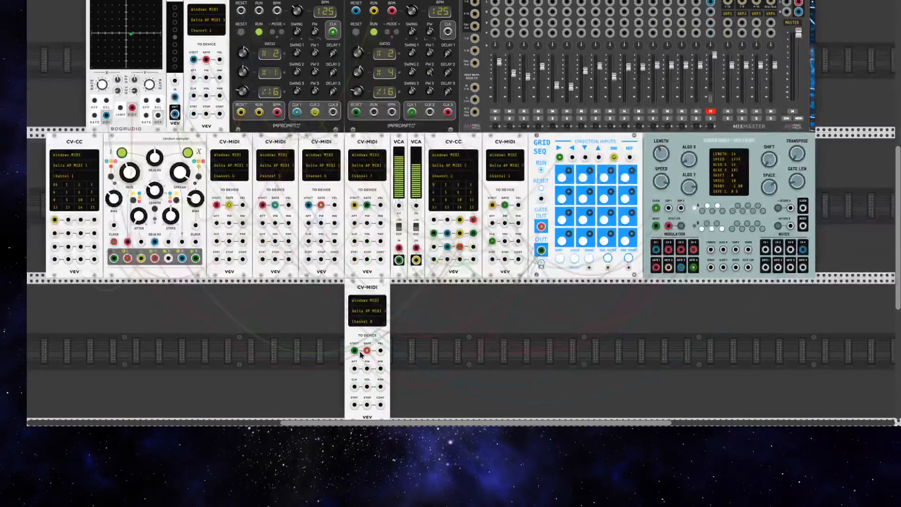
drag(541, 225, 367, 343)
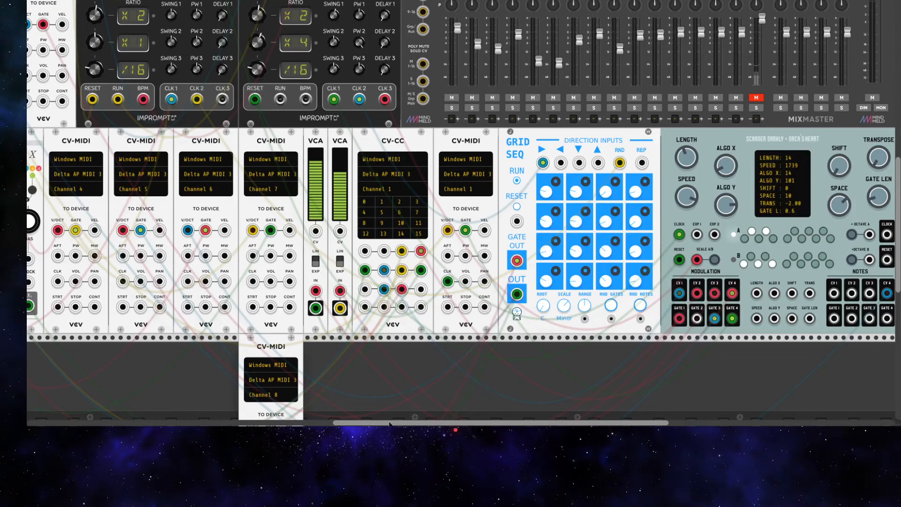
drag(290, 353, 485, 353)
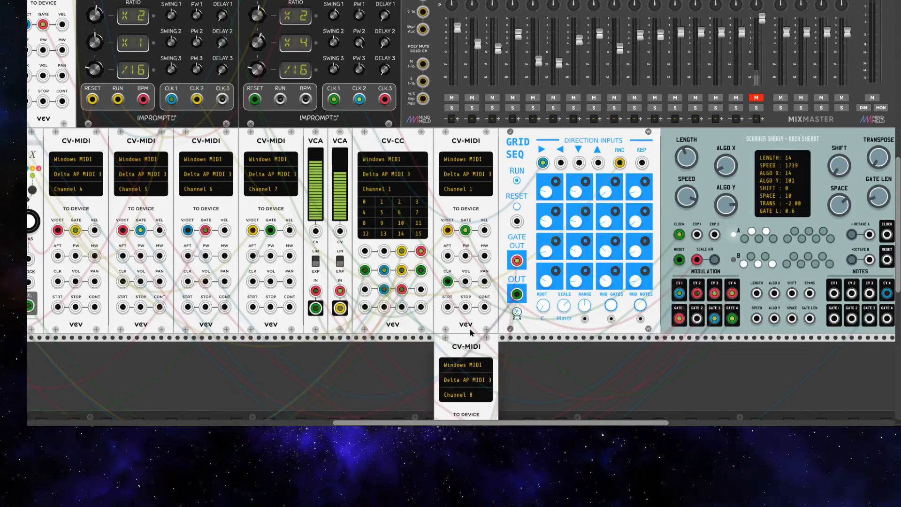
- Try driving the channel 8 CV-MIDI's GATE from CLK 1 of the second Clocked module
scroll(324, 351, down, 1)
scroll(323, 351, down, 3)
scroll(632, 369, left, 6)
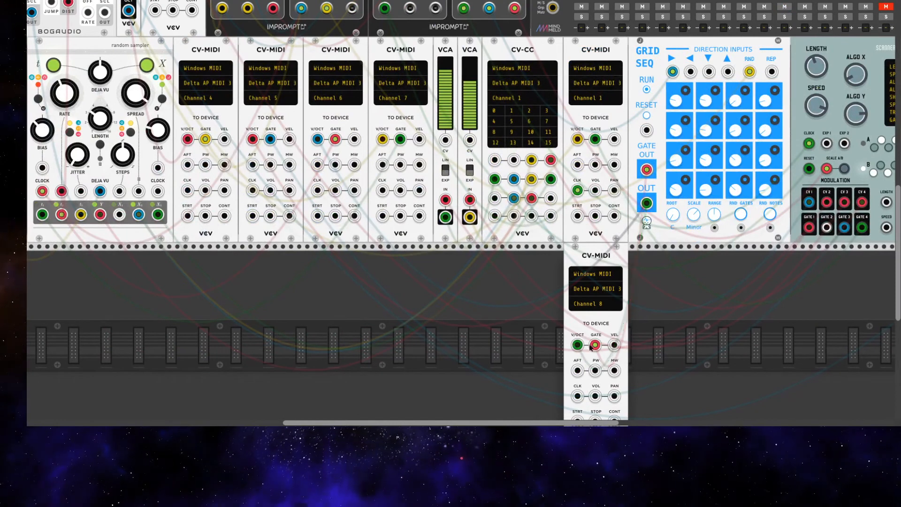
drag(595, 345, 464, 54)
scroll(412, 330, up, 2)
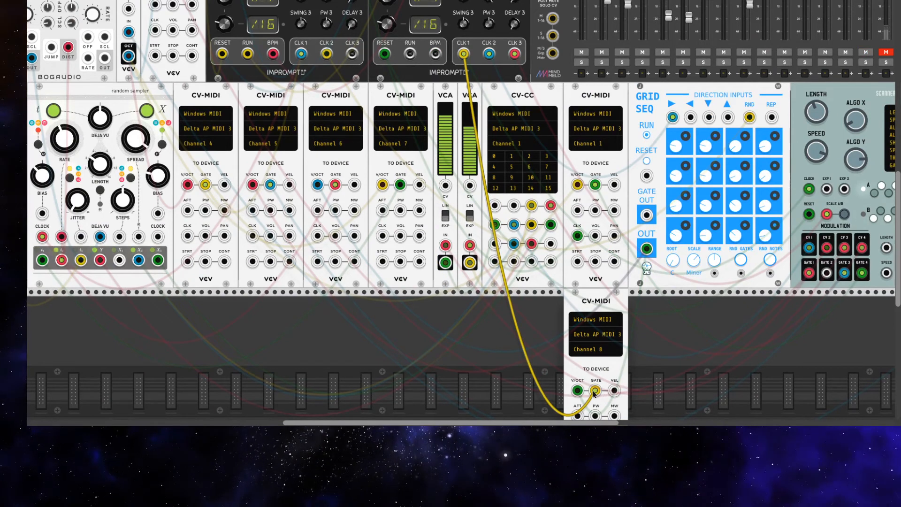
- Repatch the channel 8 CV-MIDI's GATE to the track 8 gate output of the zOù MAï sequencer
drag(595, 391, 331, 70)
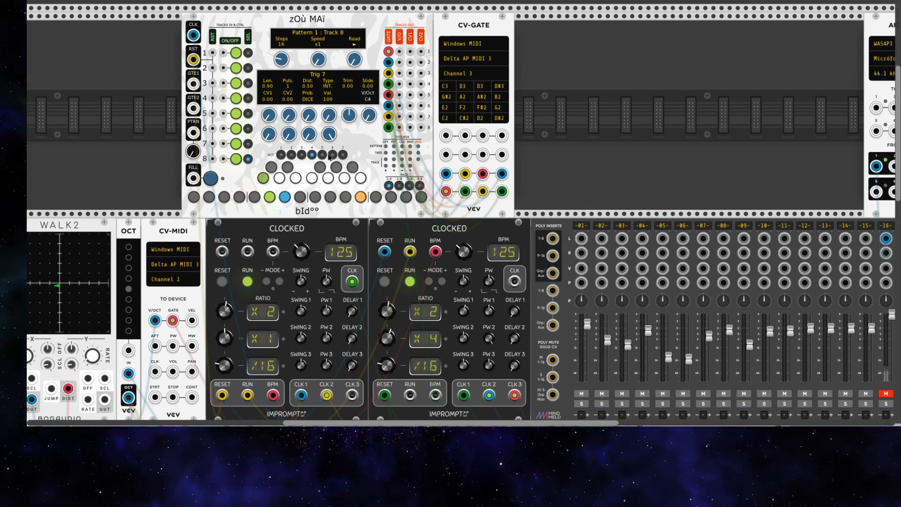
scroll(300, 167, down, 3)
scroll(301, 168, down, 2)
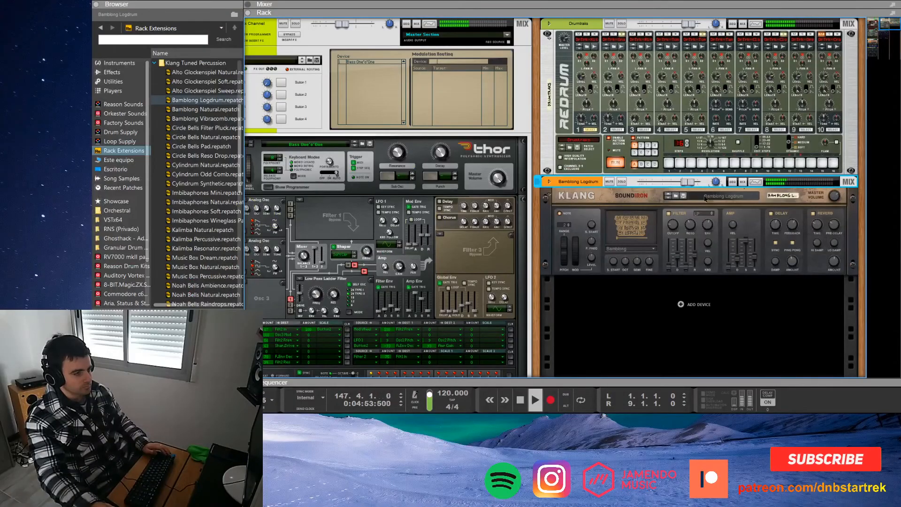
- Switch to Reason, add a Pangea World Instruments device below Klang, and assign it to channel 9 of the Delta AP MIDI bus
click(119, 63)
scroll(214, 132, down, 3)
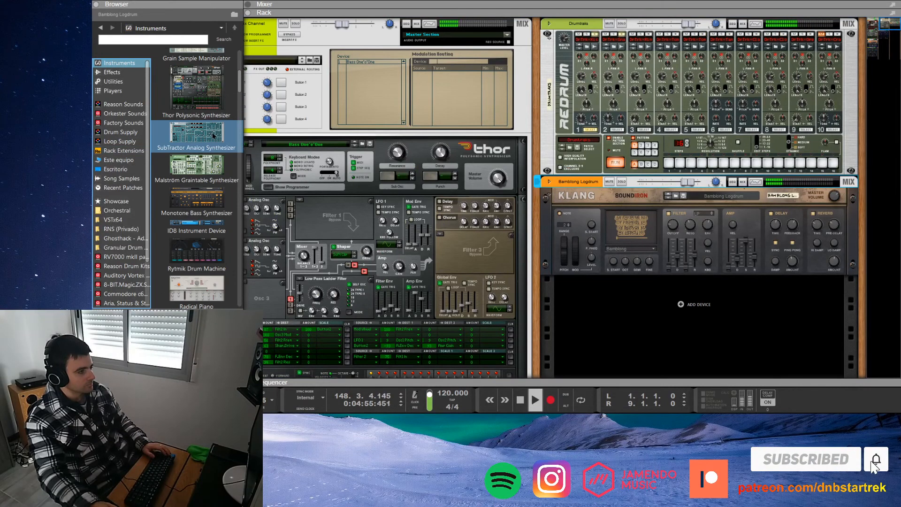
scroll(212, 137, down, 3)
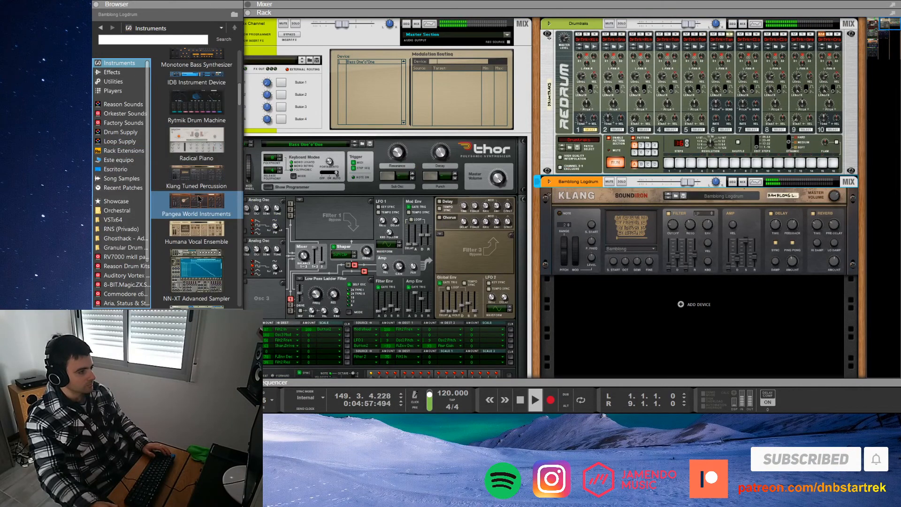
mouse_move(199, 199)
mouse_down()
mouse_move(378, 264)
mouse_move(667, 295)
mouse_move(612, 310)
mouse_up()
drag(540, 138, 767, 176)
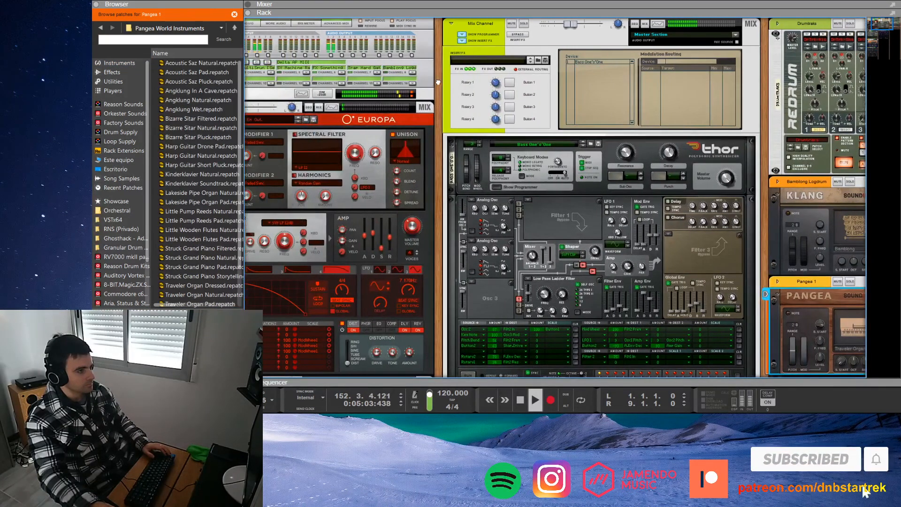
drag(438, 82, 640, 68)
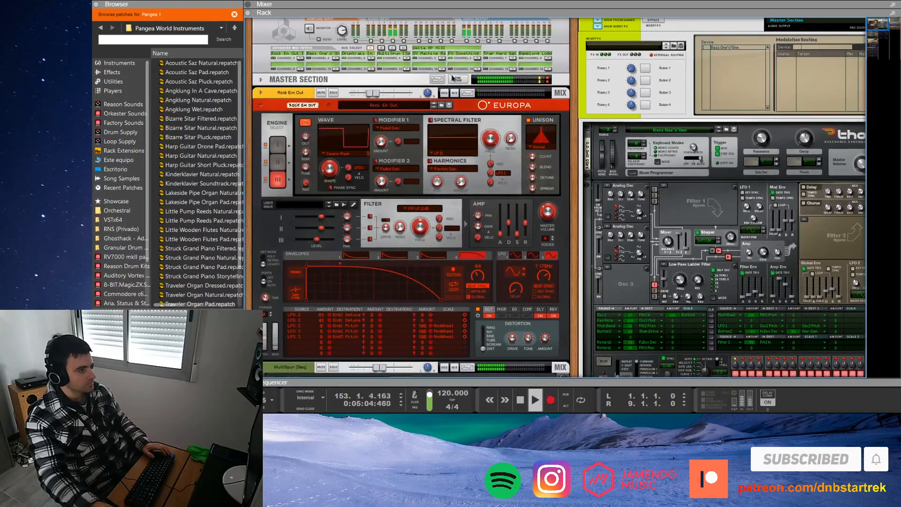
click(305, 74)
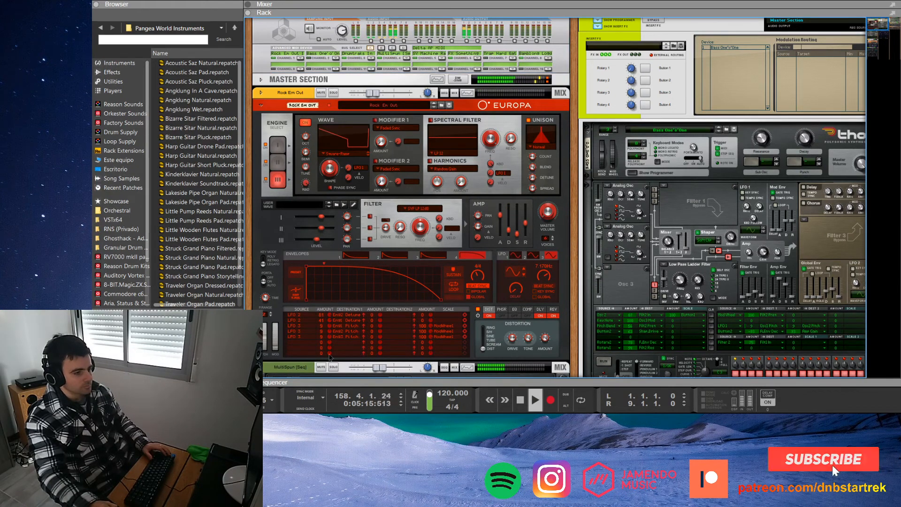
- Switch to VCV Rack, duplicate the channel 8 CV-MIDI module, and set the copy's MIDI channel to Channel 9
drag(566, 362, 696, 358)
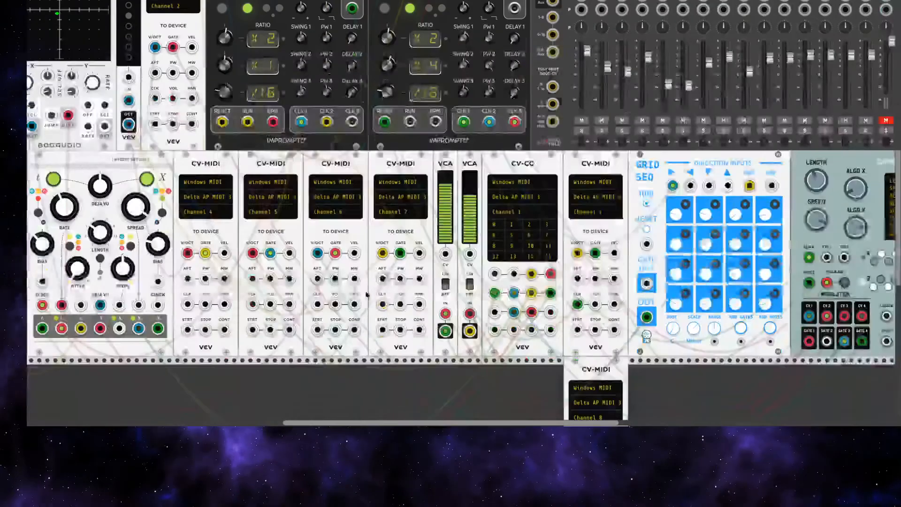
scroll(367, 295, down, 5)
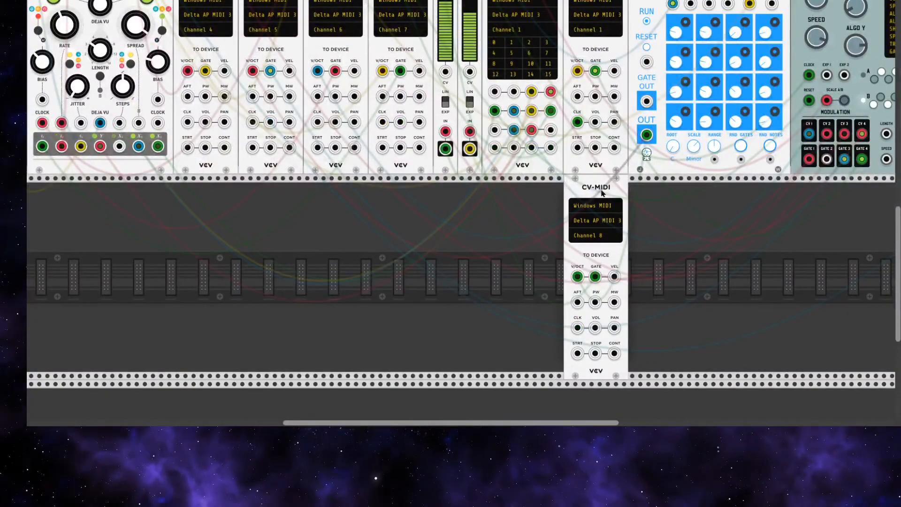
key(ctrl+d)
click(661, 238)
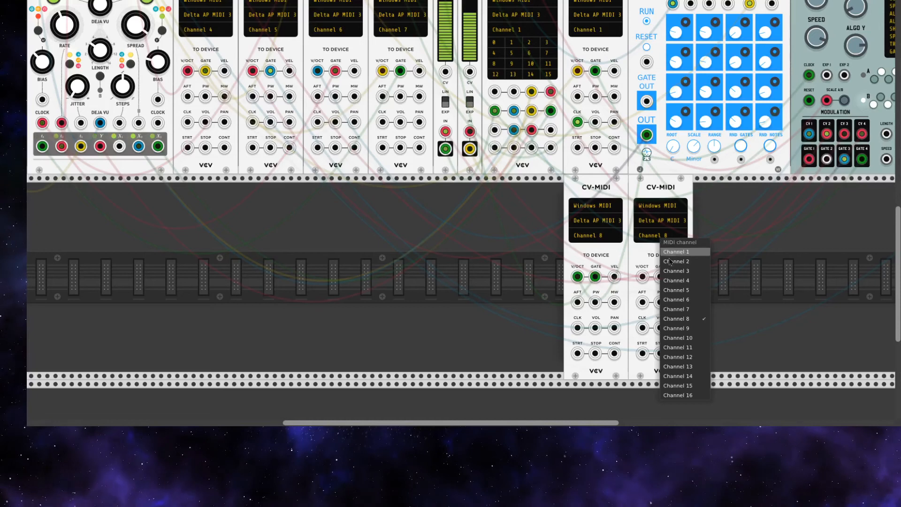
click(677, 328)
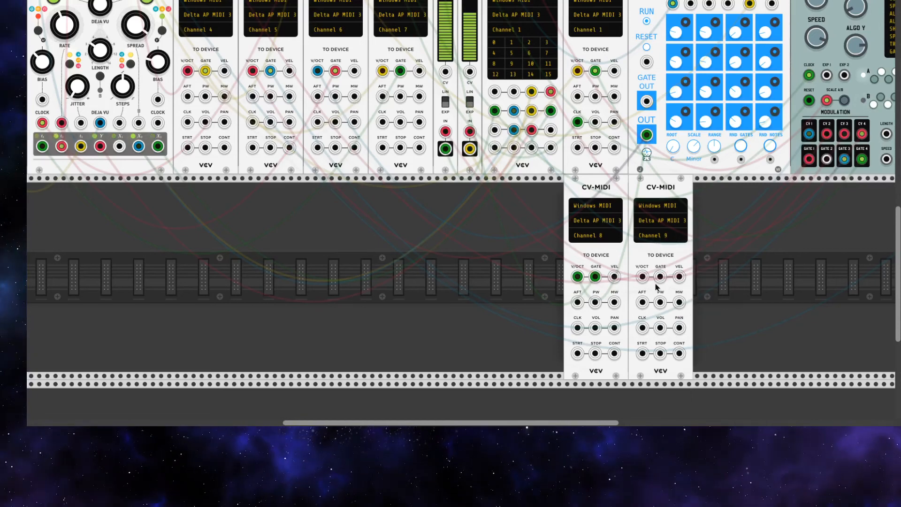
- Patch the channel 9 CV-MIDI's V/OCT to Grid Seq's OUT and its GATE to Grid Seq's GATE OUT
scroll(466, 282, right, 5)
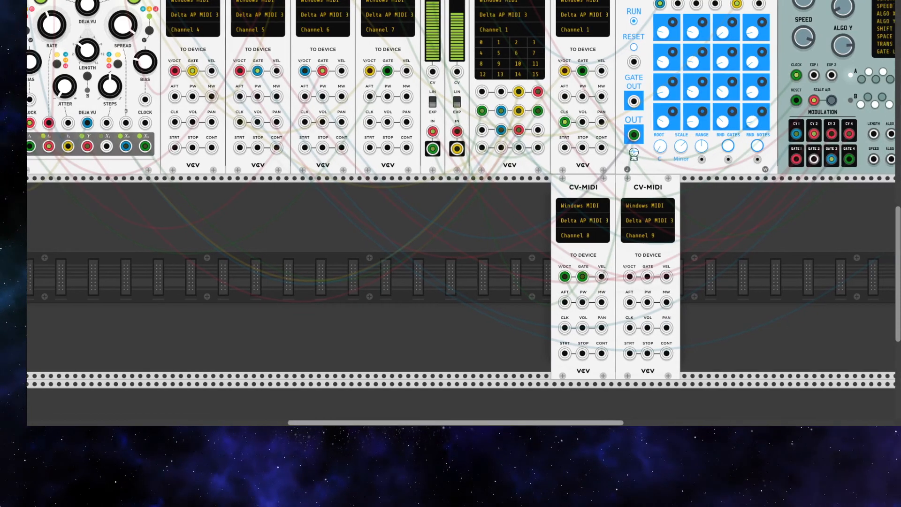
scroll(466, 282, up, 1)
scroll(467, 282, up, 3)
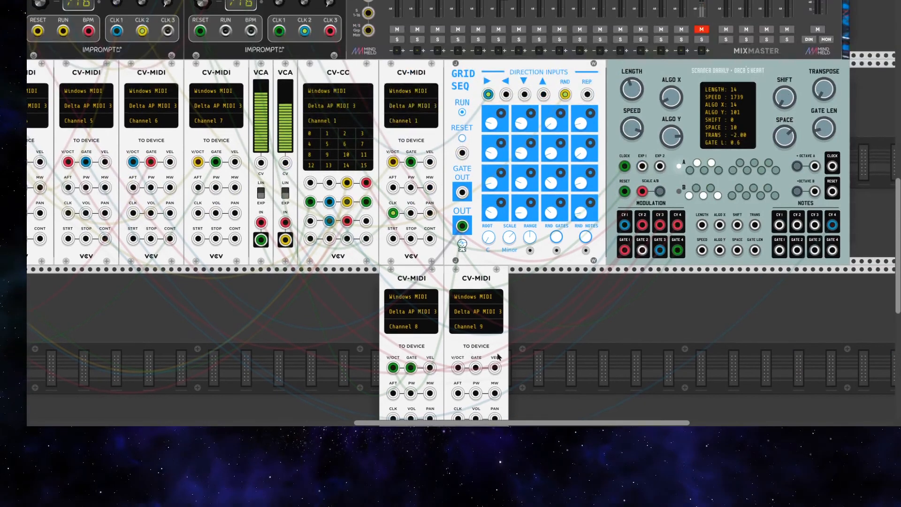
drag(459, 368, 462, 226)
drag(476, 369, 465, 195)
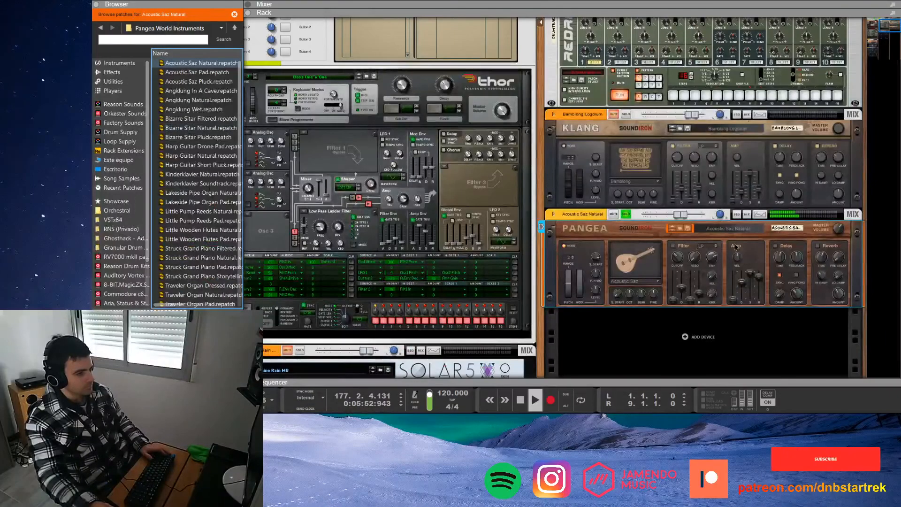
- Switch to Reason, load the Acoustic Saz Pluck patch on Pangea, and raise its channel level slightly before releasing its solo
click(674, 231)
click(673, 230)
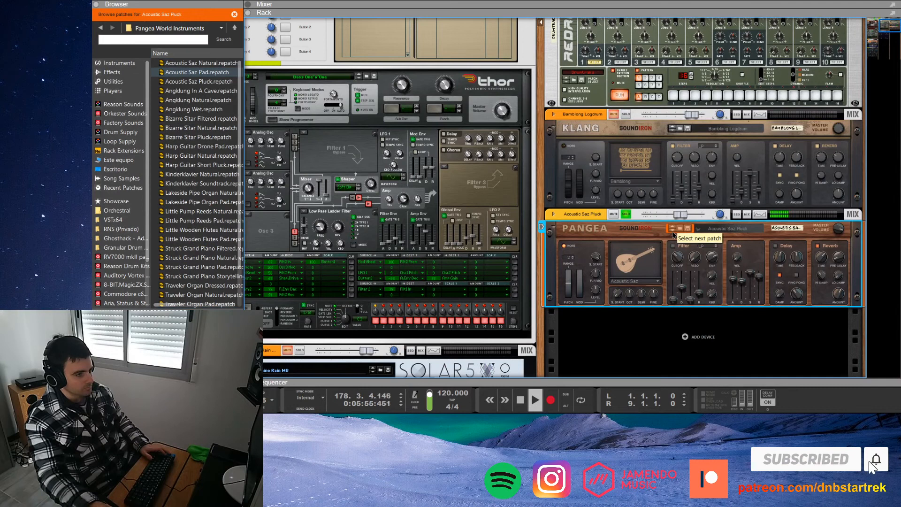
drag(681, 214, 689, 217)
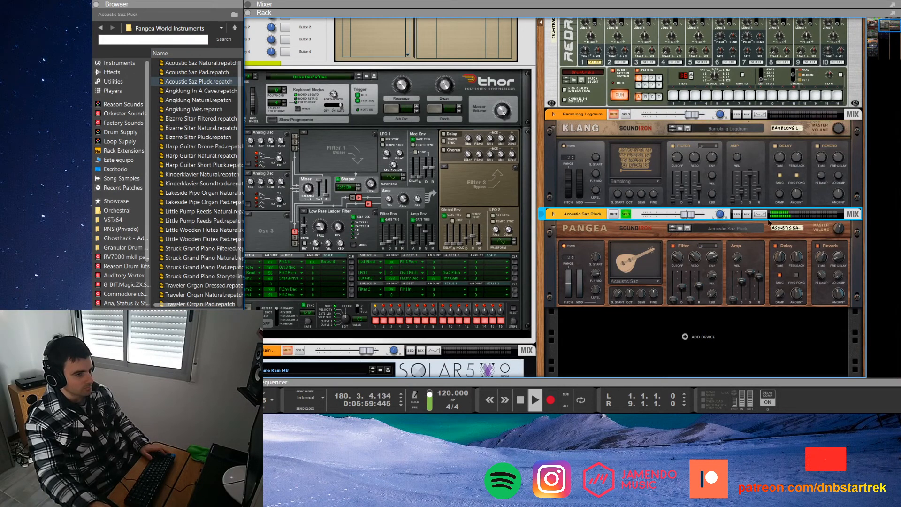
click(626, 214)
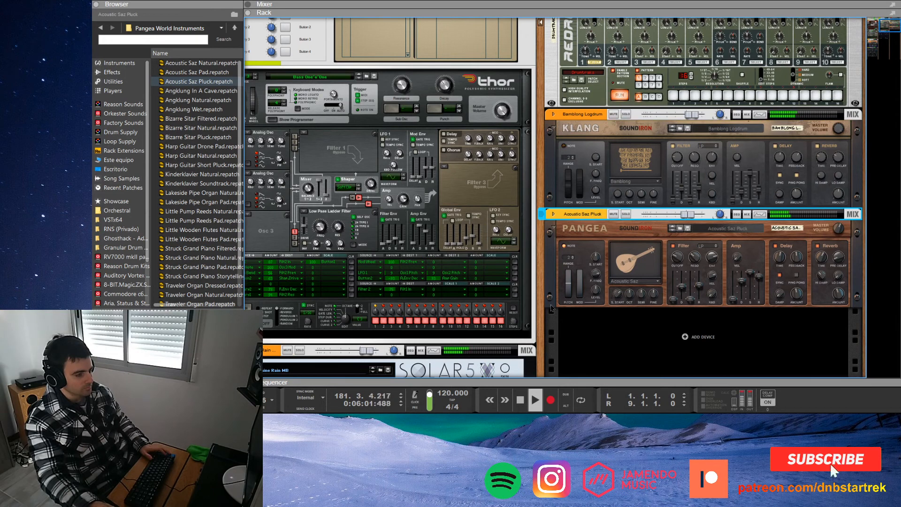
- Solo the Pangea channel with a slightly higher level and change its patch to Angklung In A Cave
scroll(502, 275, down, 2)
click(622, 184)
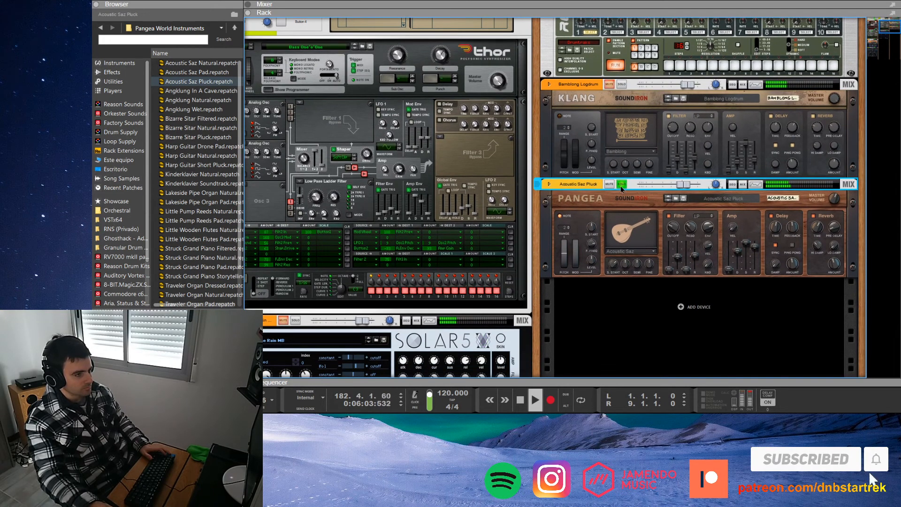
drag(685, 189, 689, 187)
click(669, 201)
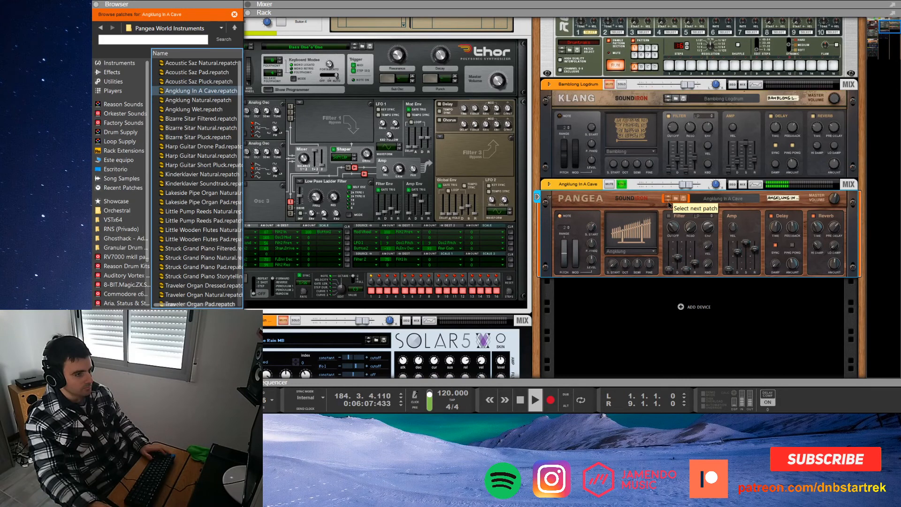
click(623, 185)
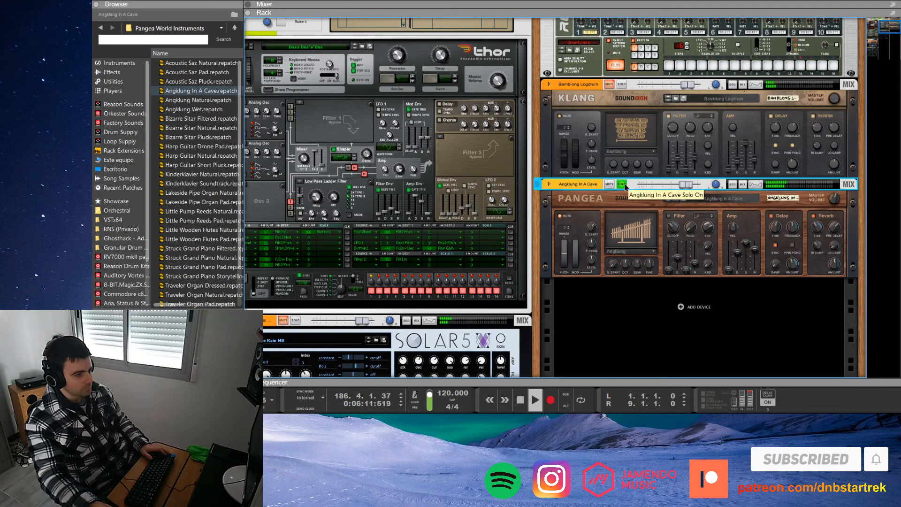
- Release the Pangea channel's solo, raise its level to 5.31 dB, and solo the channel again
click(628, 274)
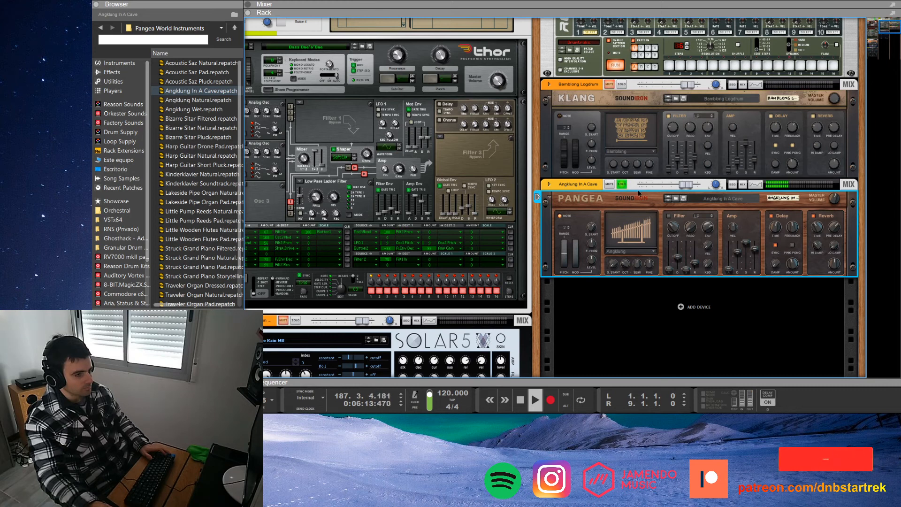
click(689, 185)
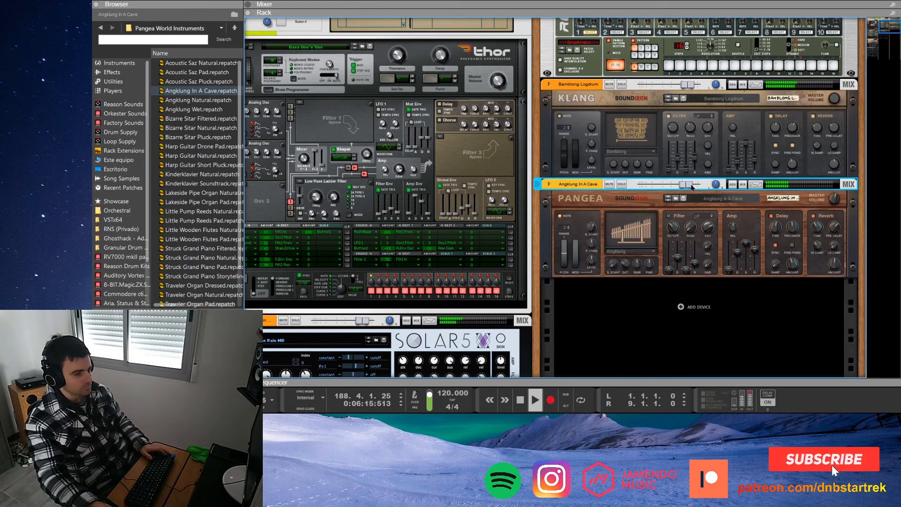
drag(689, 186, 694, 186)
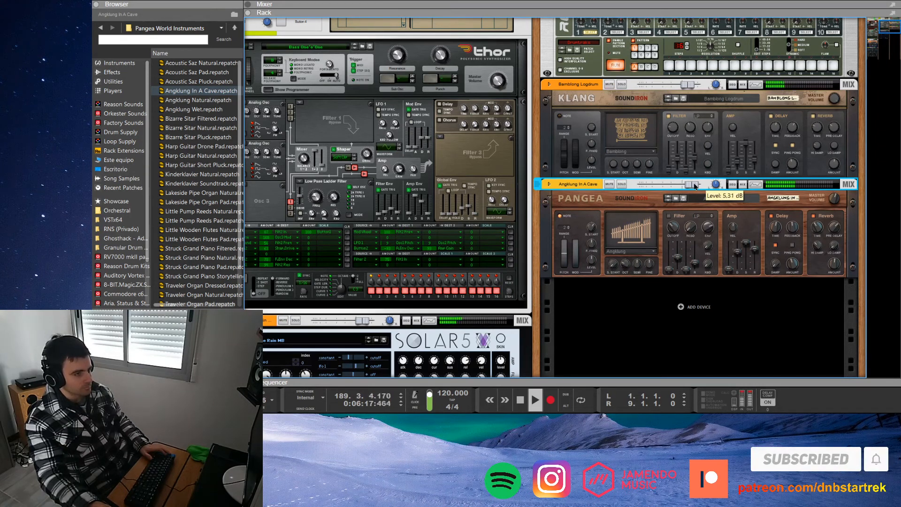
click(622, 184)
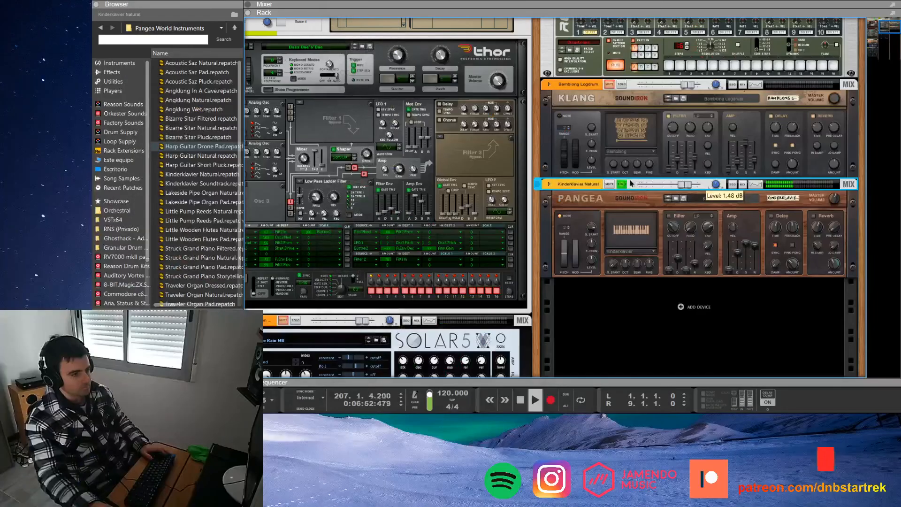
- Release the Pangea channel's solo, lower its level slightly, and solo the channel again
click(684, 185)
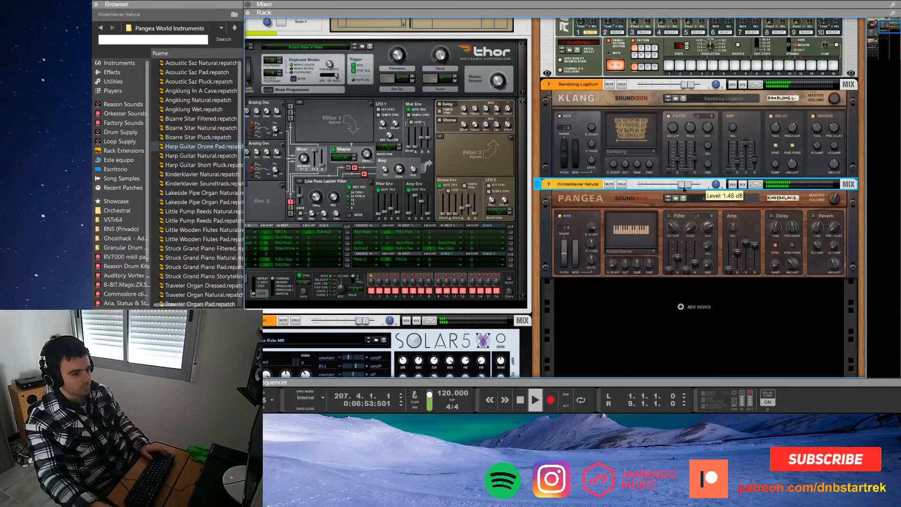
drag(684, 185, 681, 186)
click(622, 184)
- Change Pangea's patch to Kinderklavier Soundtrack, then release the channel's solo and raise its level slightly
click(676, 199)
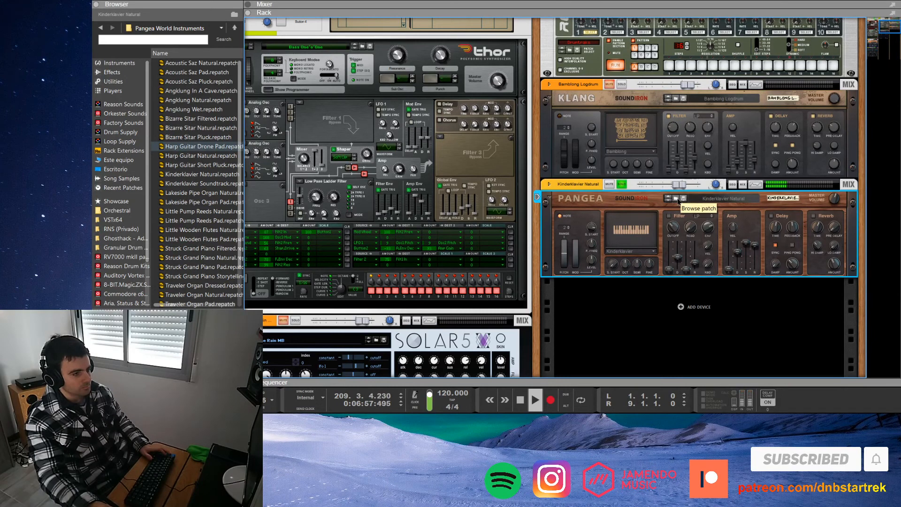
click(671, 205)
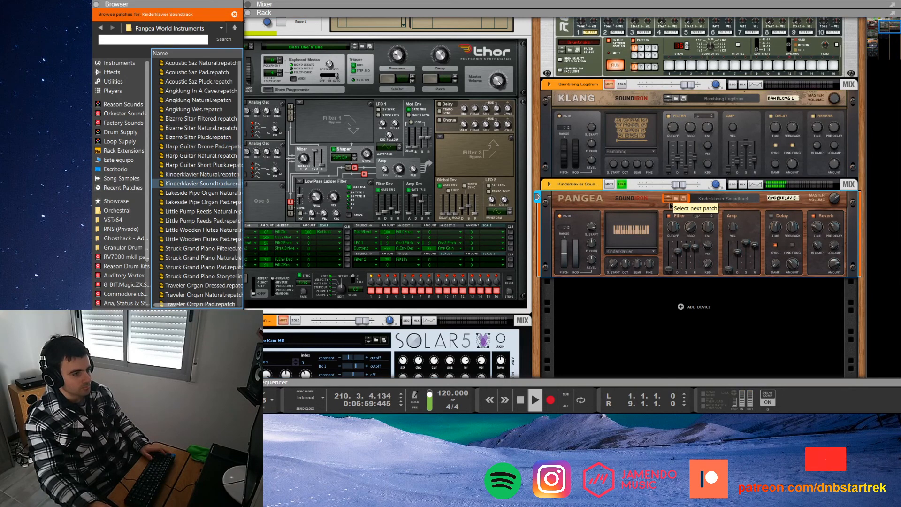
click(671, 204)
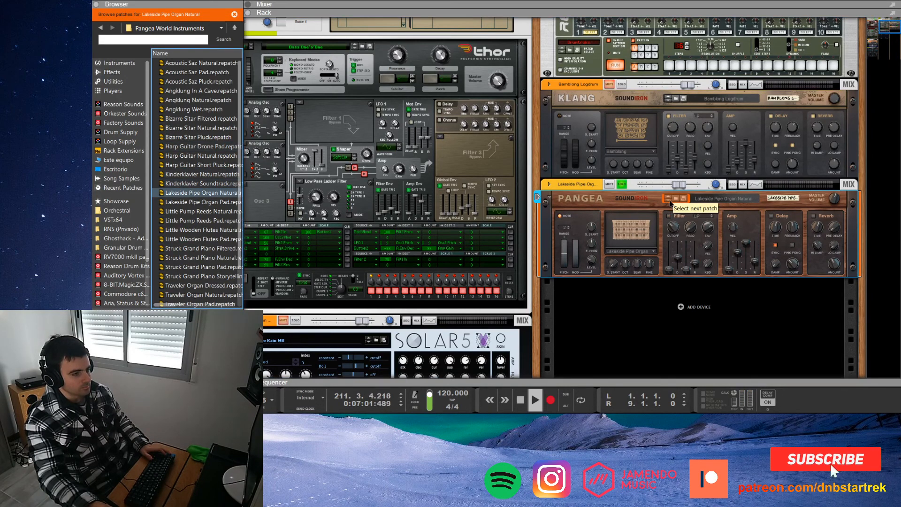
click(671, 199)
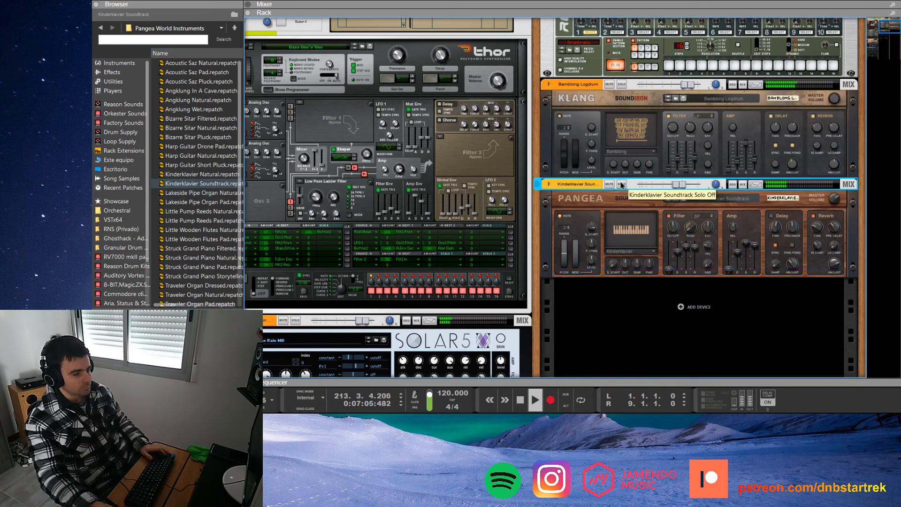
drag(681, 188, 686, 188)
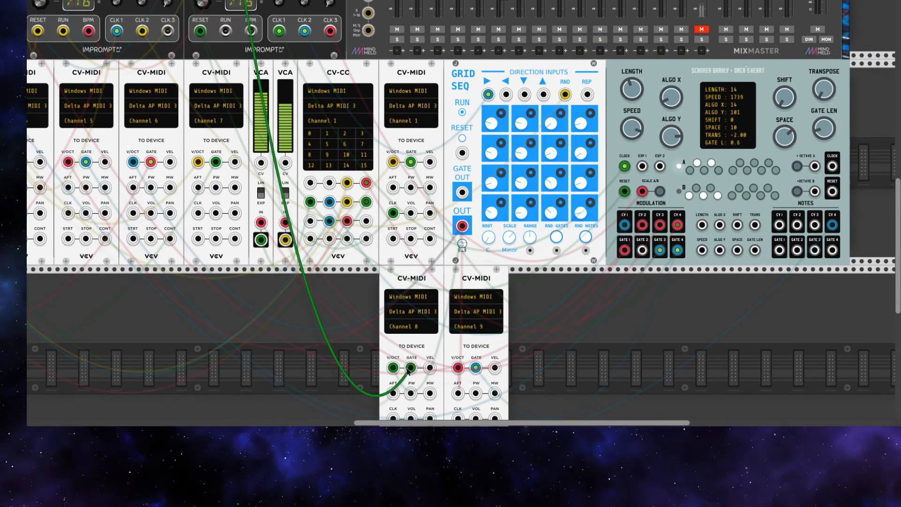
scroll(411, 370, left, 5)
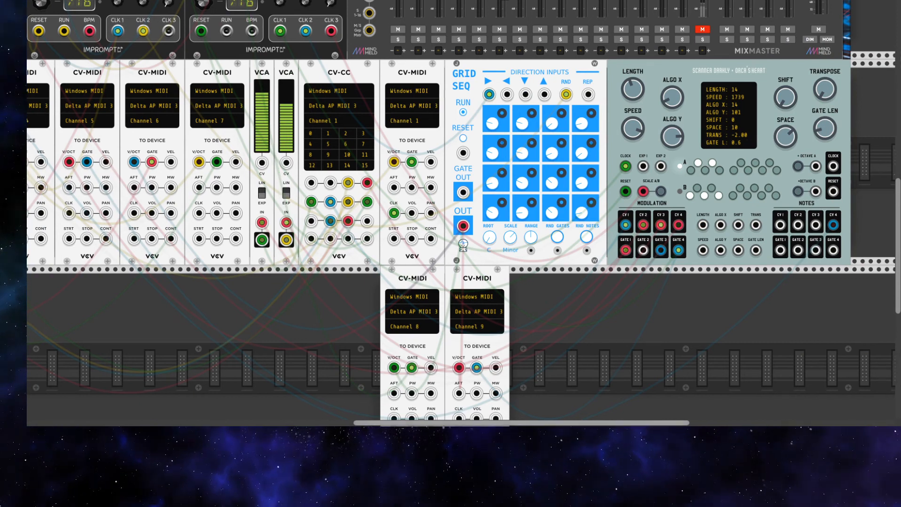
scroll(433, 347, left, 1)
scroll(433, 346, up, 8)
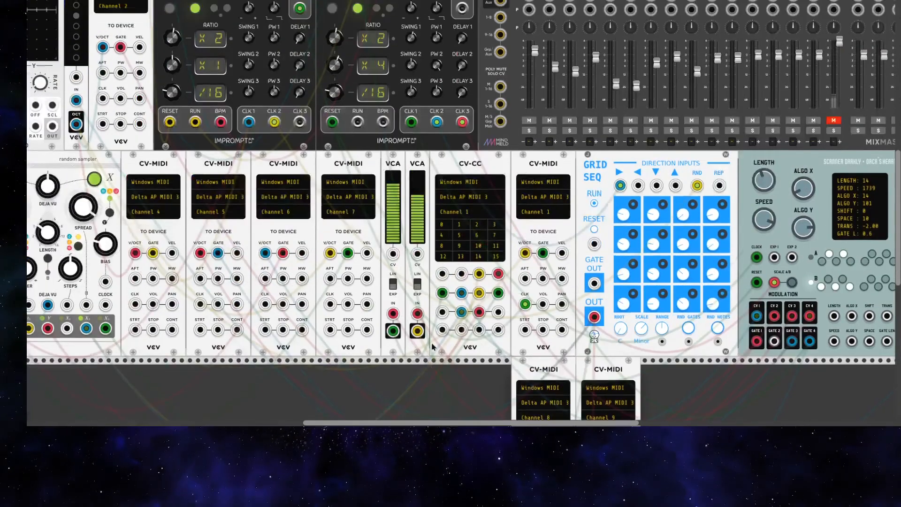